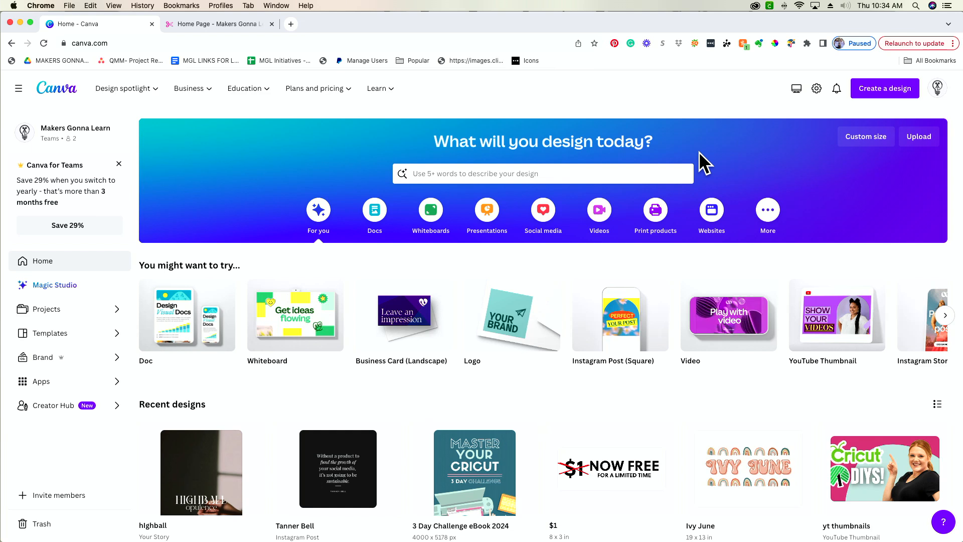
Begin a custom-size design with the units set to inches.
click(884, 99)
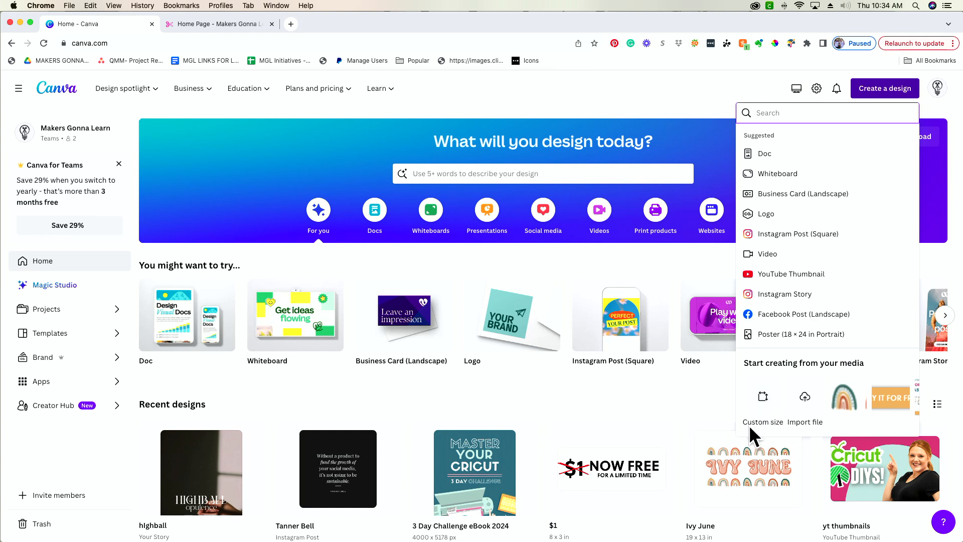
click(763, 398)
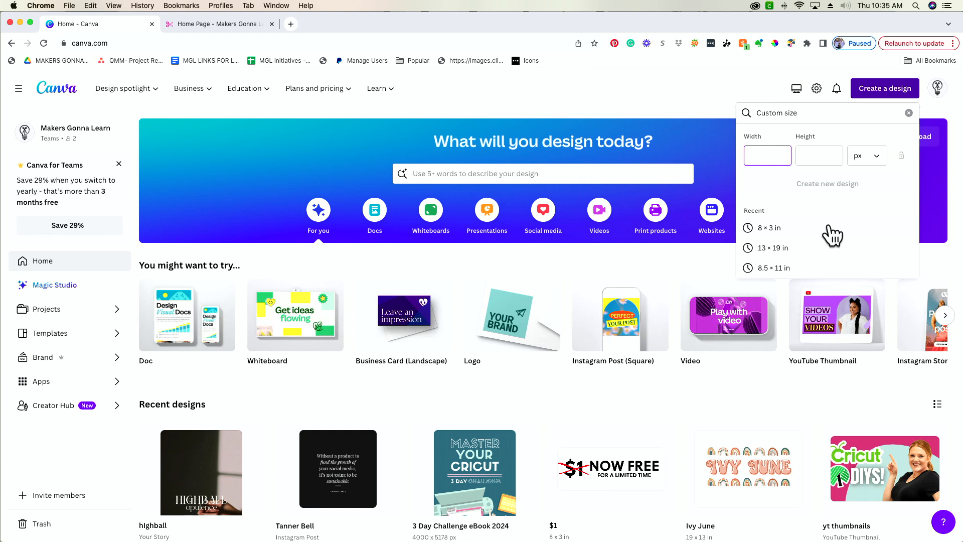
click(863, 159)
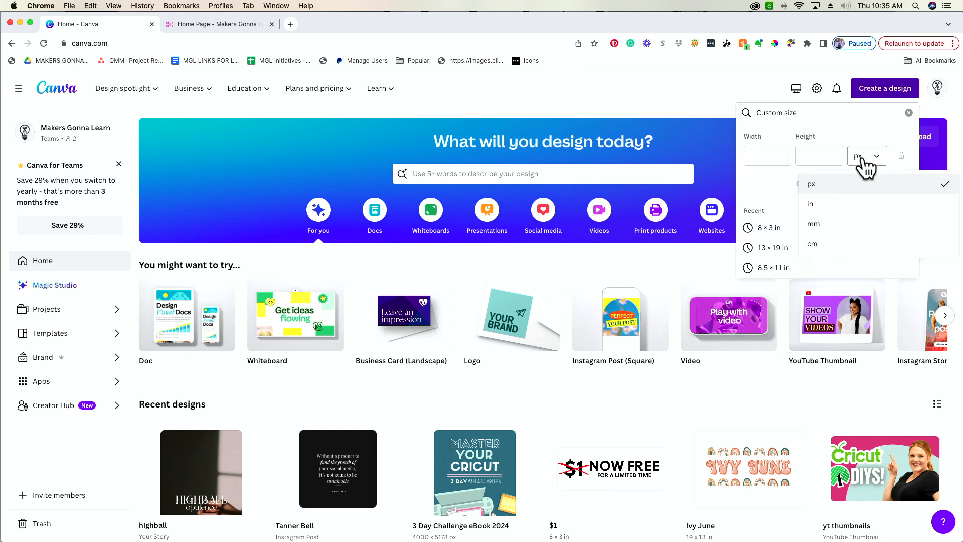
click(832, 205)
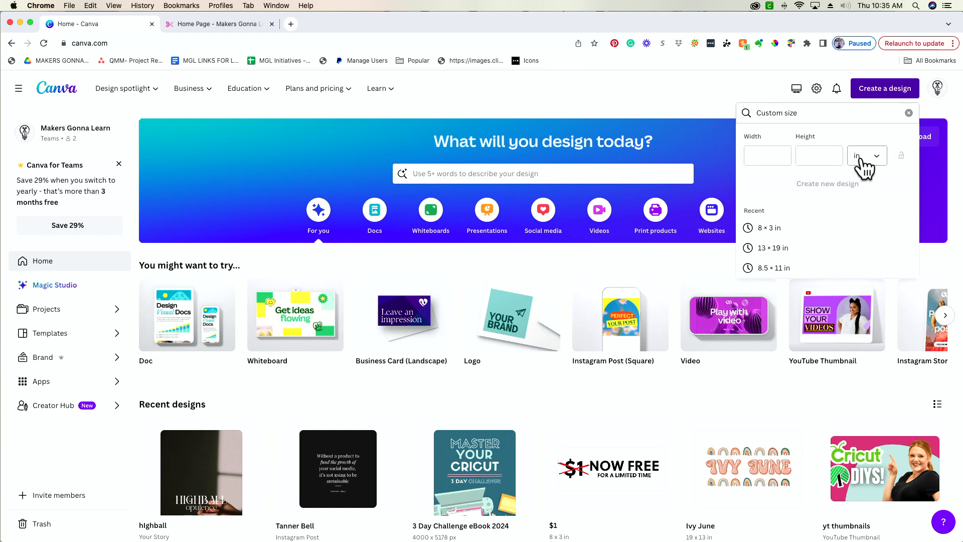
Create the 19 × 13 inch design, then switch to the Makers Gonna Learn site.
click(764, 154)
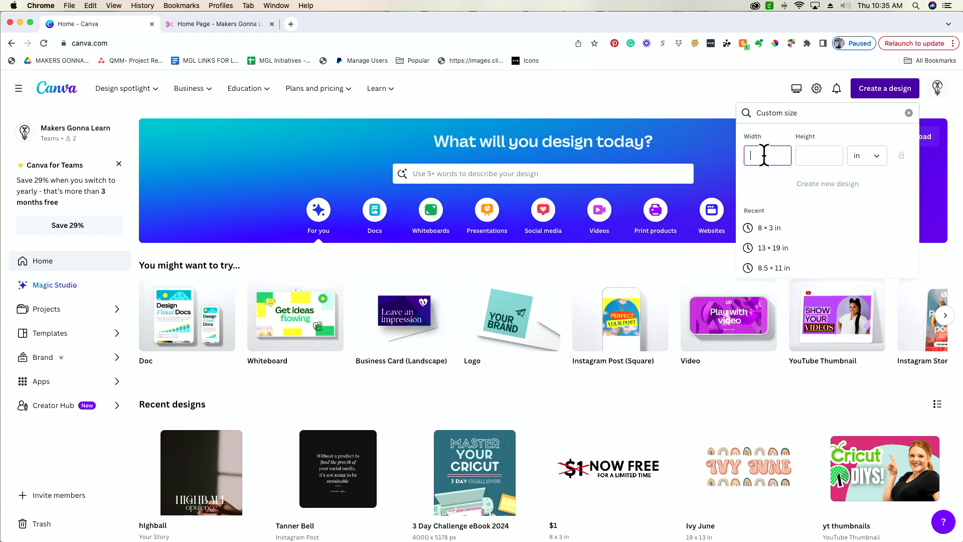
text(19)
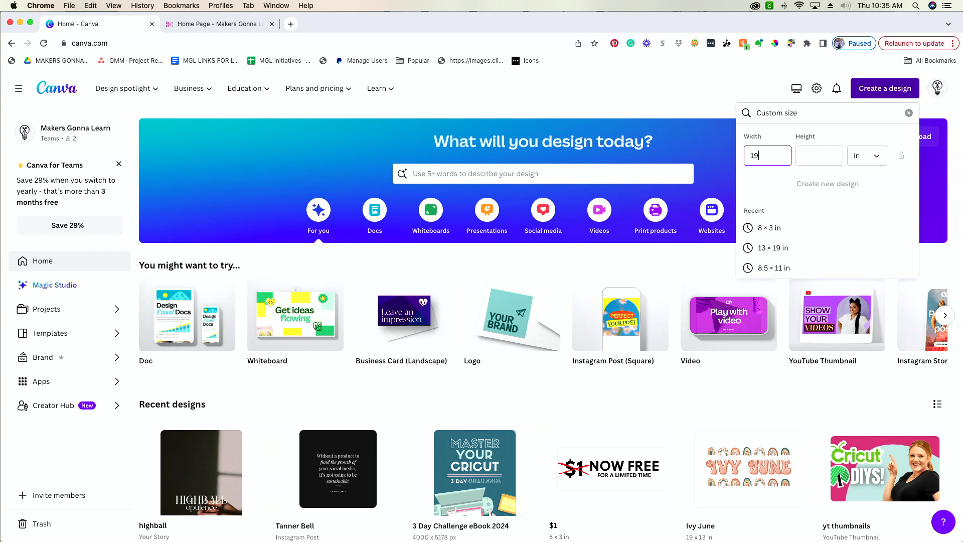
click(828, 157)
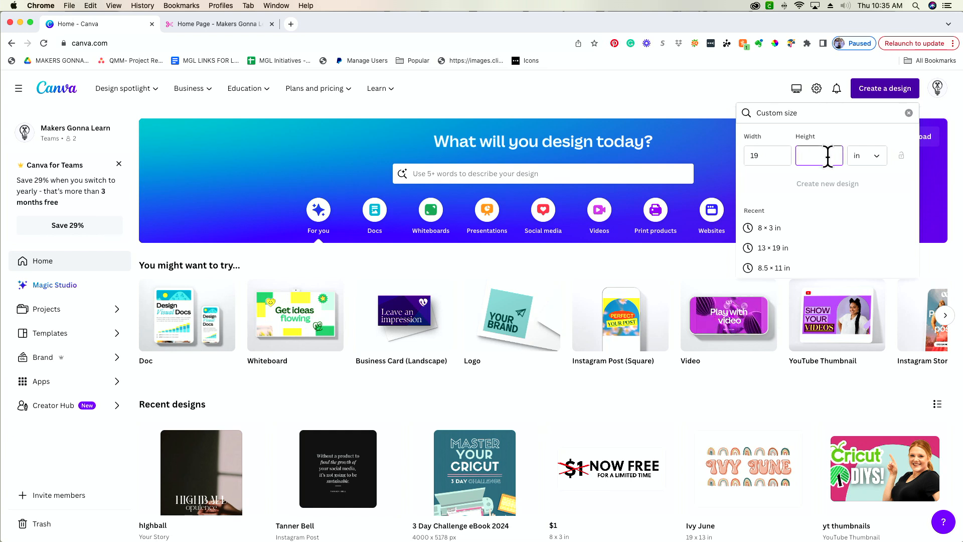
text(13)
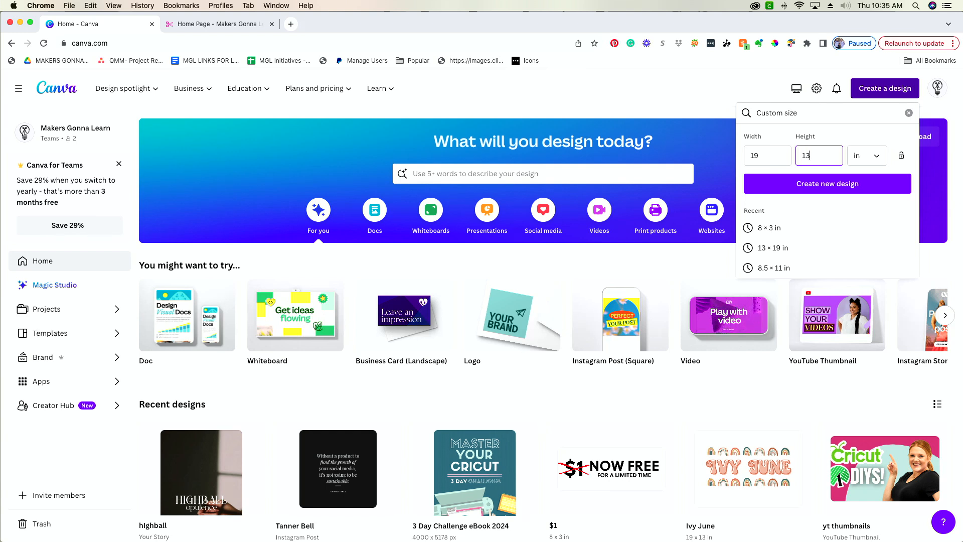
click(827, 183)
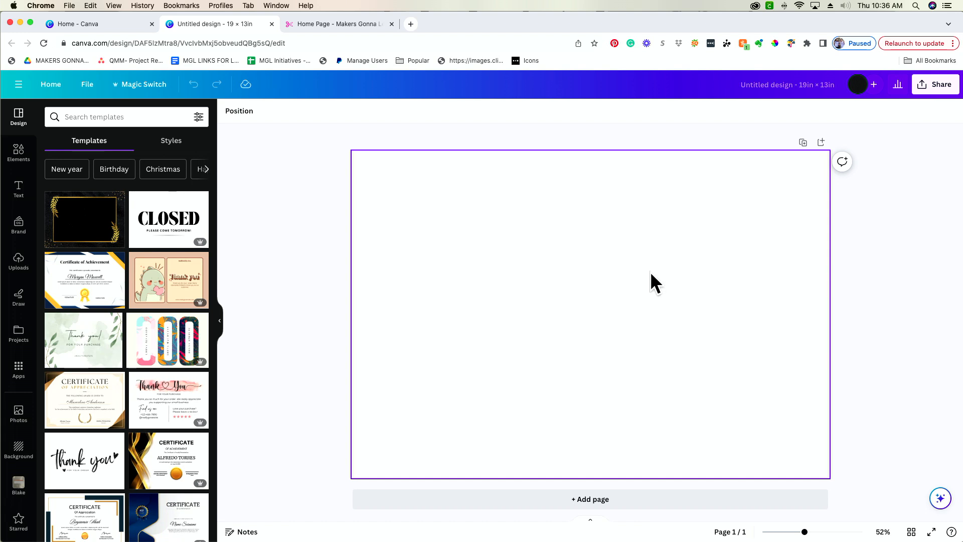
click(347, 20)
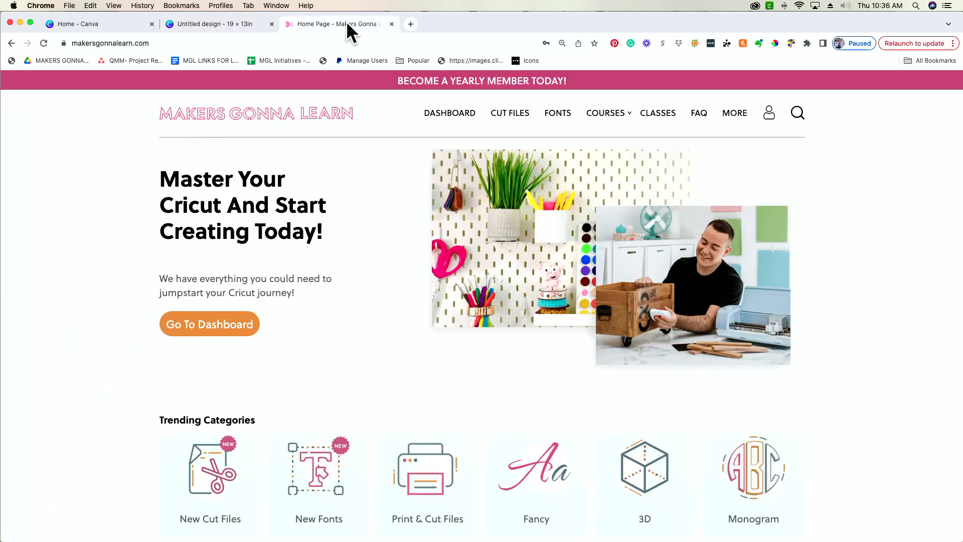
Search the cut files library for 'Rainbows'.
click(515, 121)
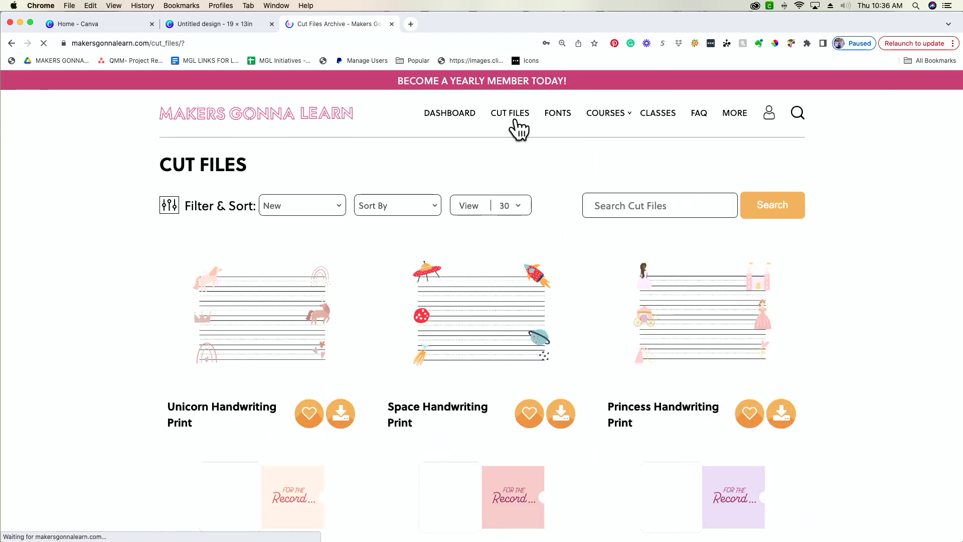
click(659, 213)
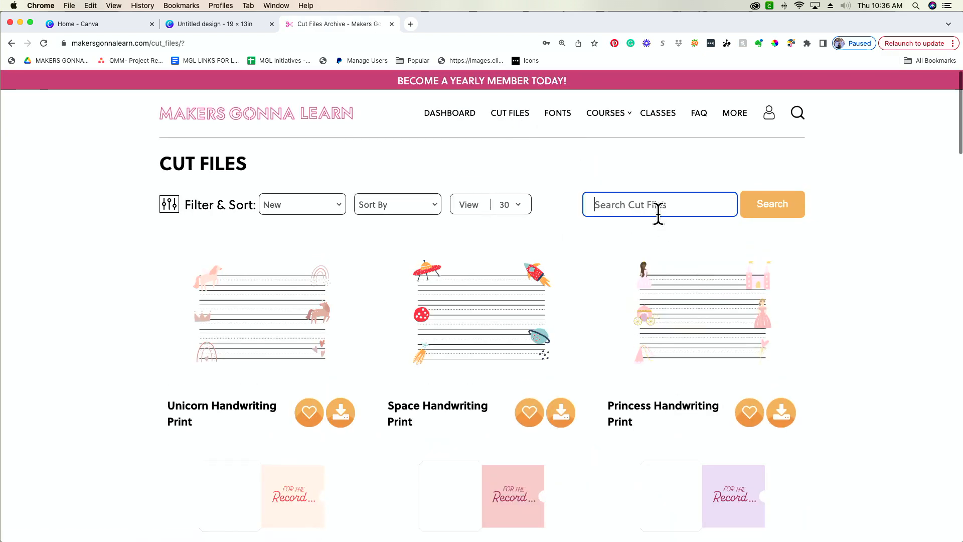
text(Rainbows)
key(Return)
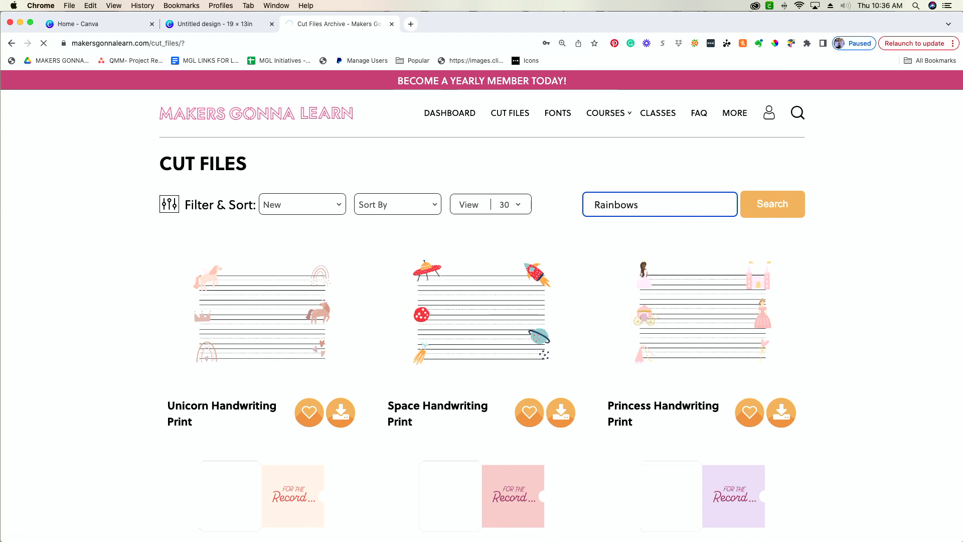
Download the Rainbow Banner from results page 2 and open the zip to extract it.
scroll(649, 258, down, 9)
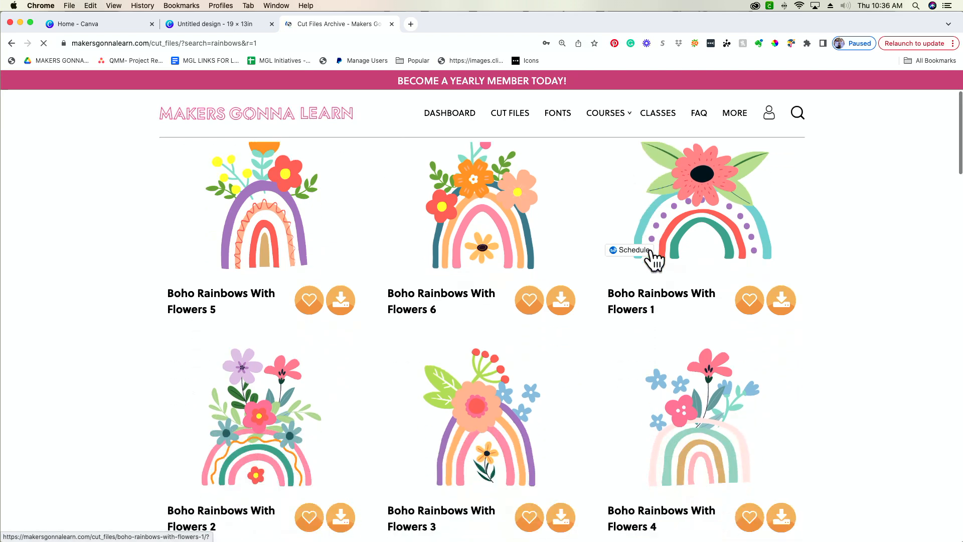
scroll(652, 249, down, 14)
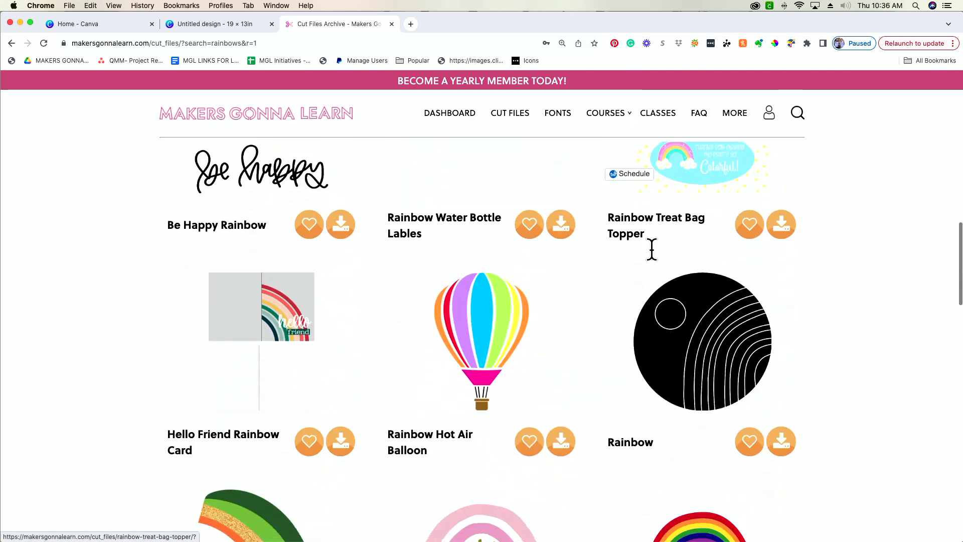
scroll(651, 257, down, 15)
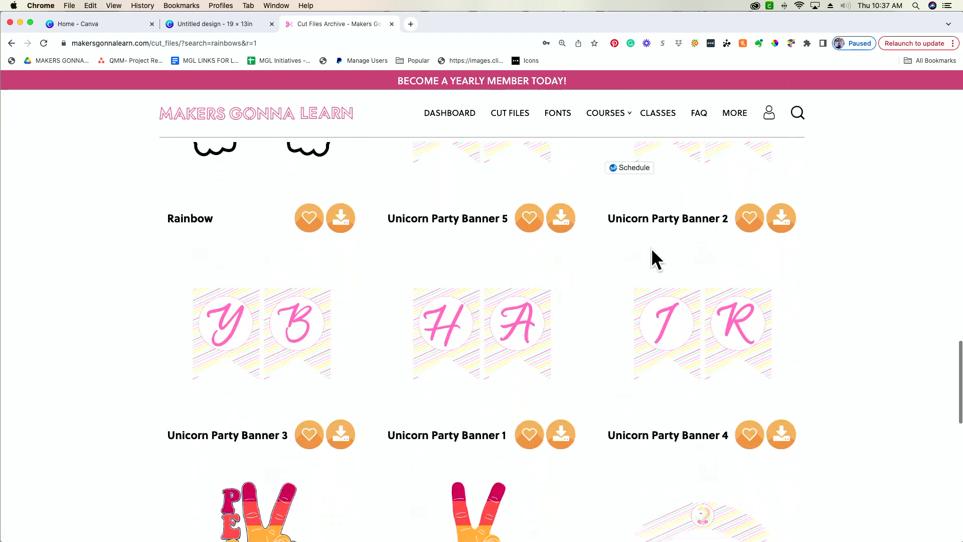
click(483, 425)
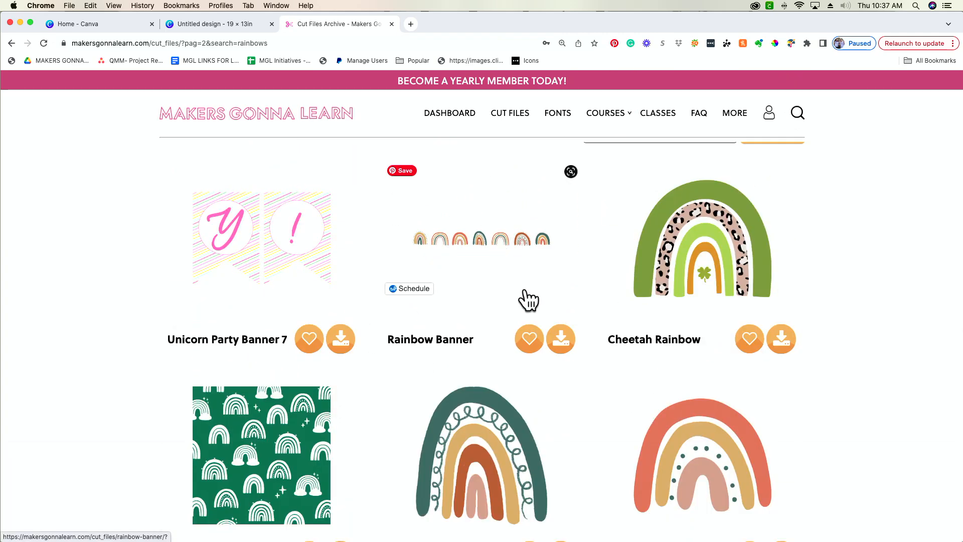
click(563, 340)
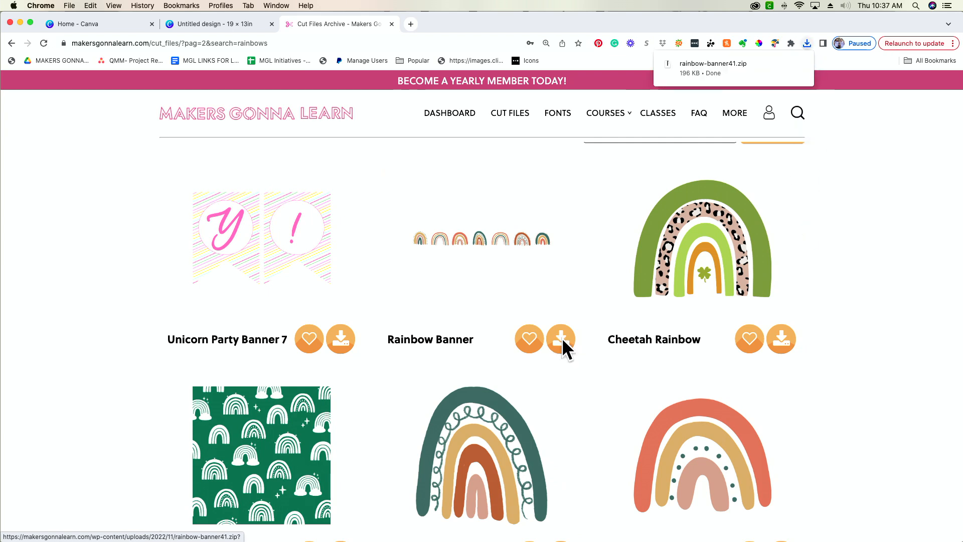
mouse_move(720, 61)
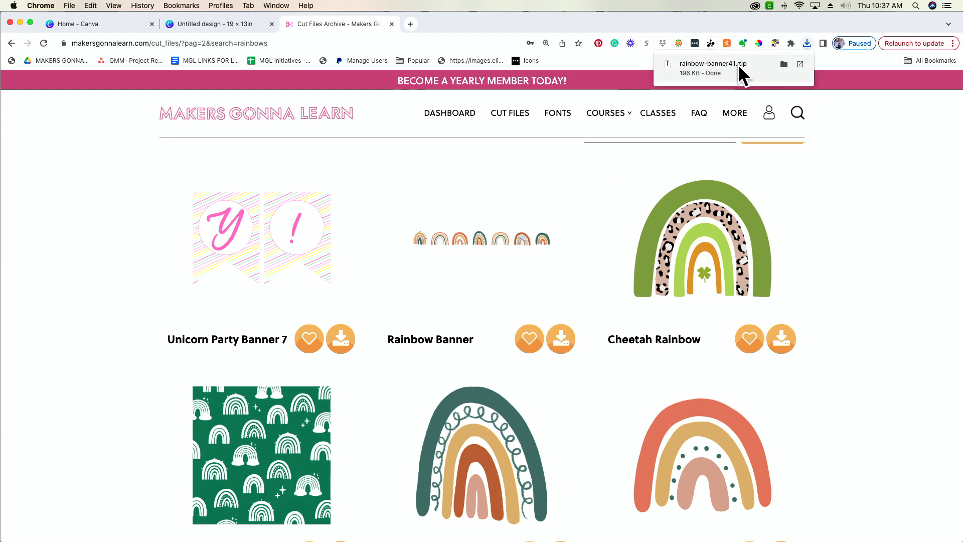
click(738, 65)
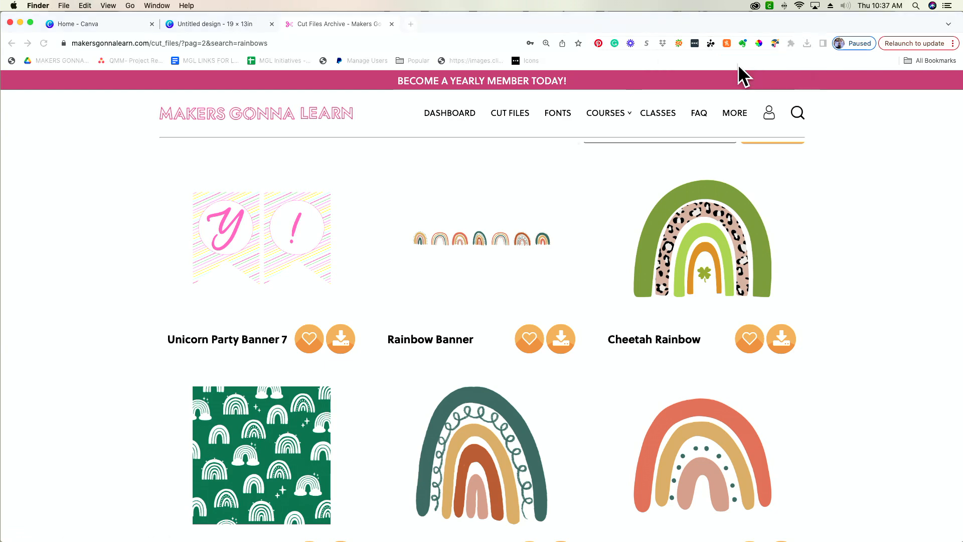
Upload Rainbow-banner.png to Canva and place the banner lower on the page.
click(223, 20)
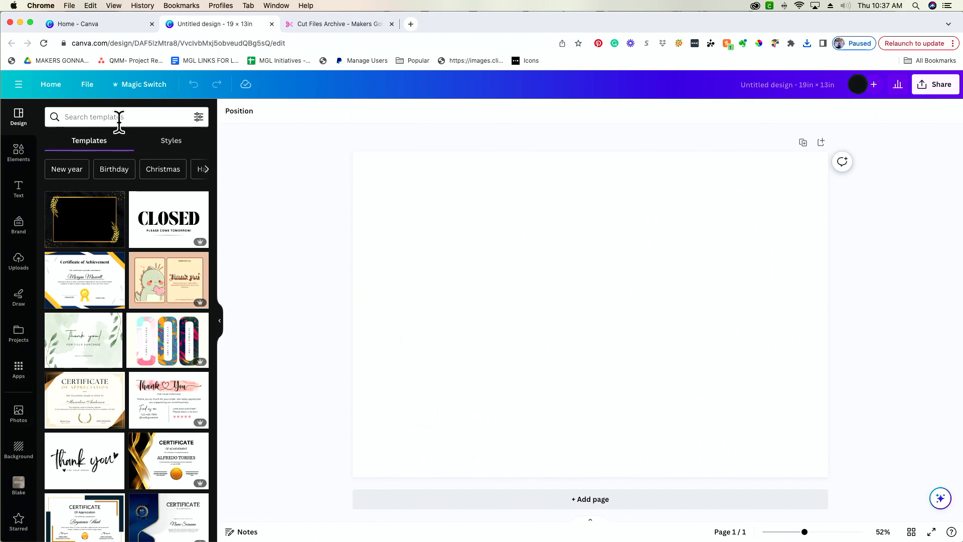
click(22, 274)
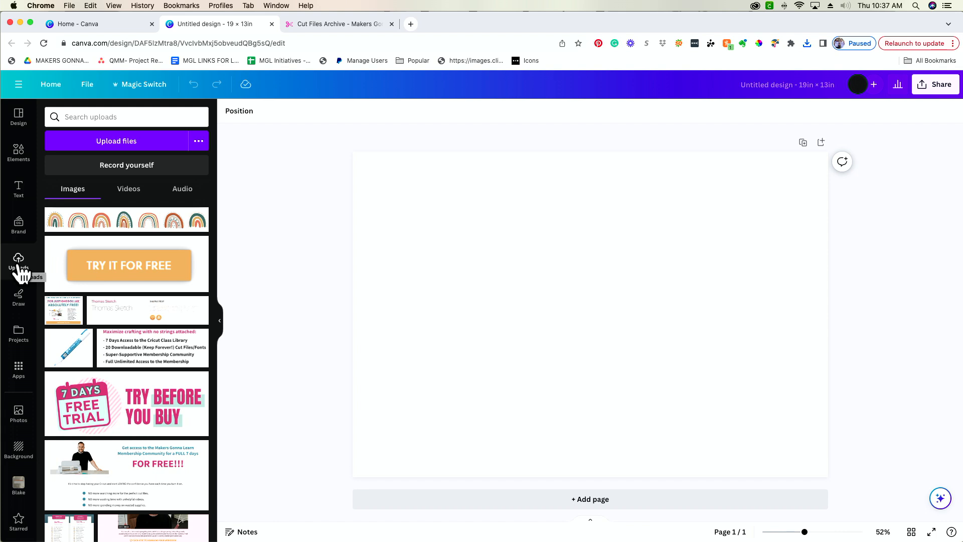
key(super+Tab)
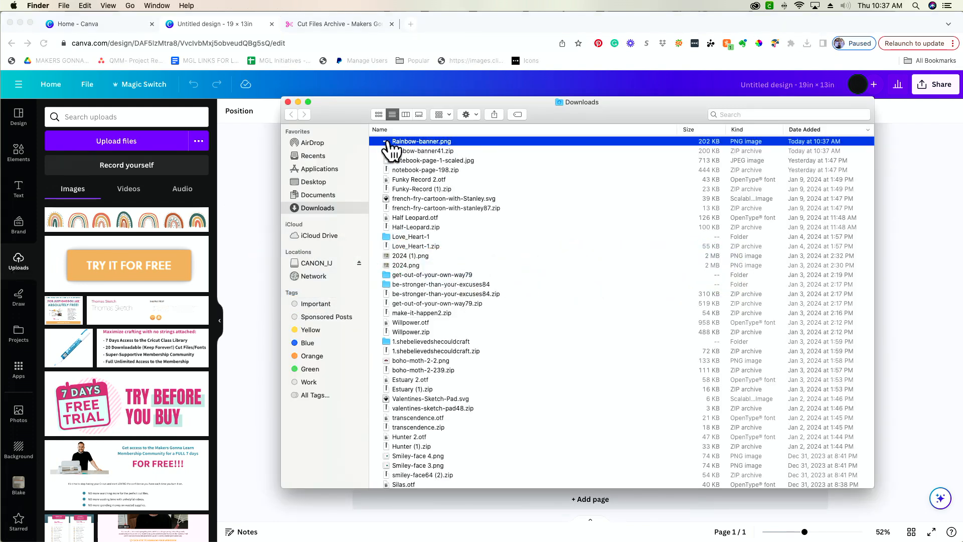
drag(457, 148, 136, 203)
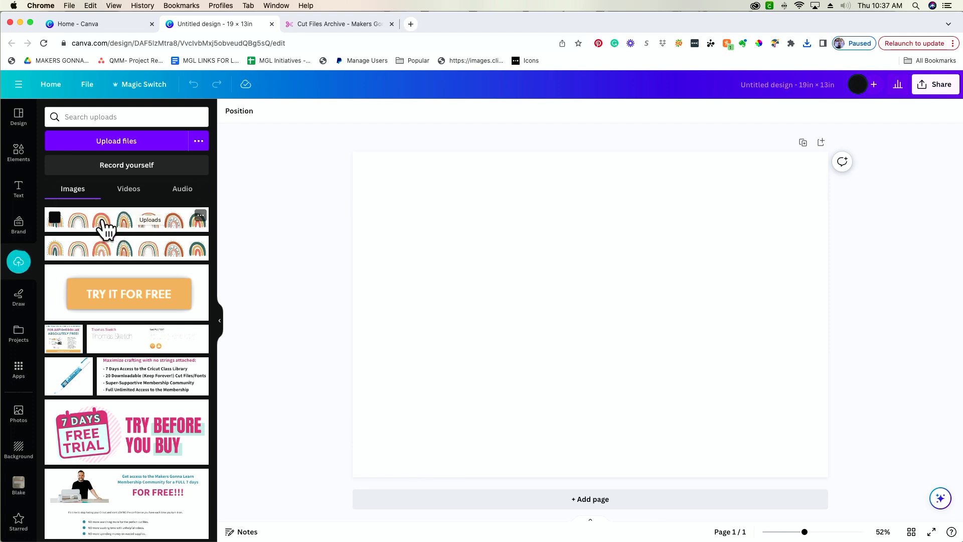
click(106, 228)
drag(689, 318, 687, 363)
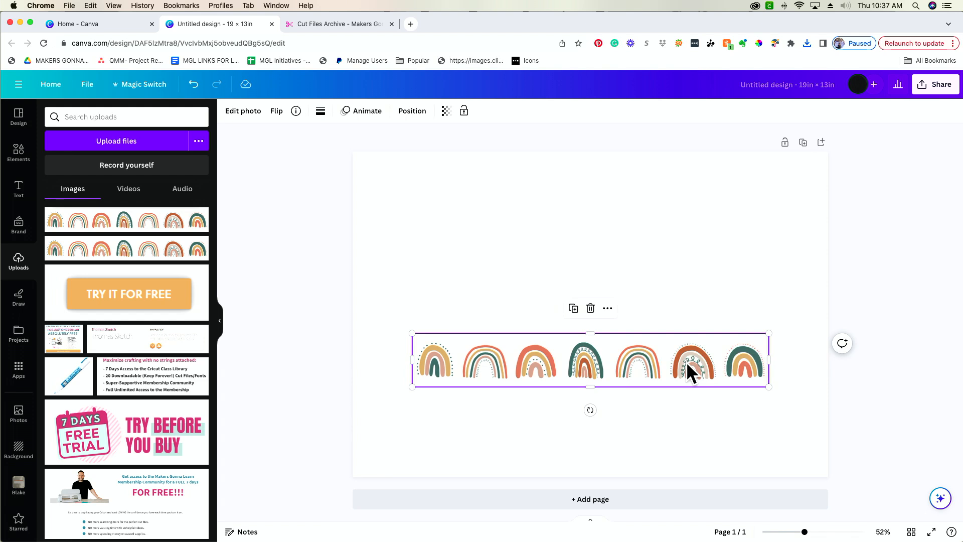
Duplicate the rainbow row and stack the two copies, one above the other, centred.
click(574, 309)
drag(589, 379, 576, 273)
key(super+d)
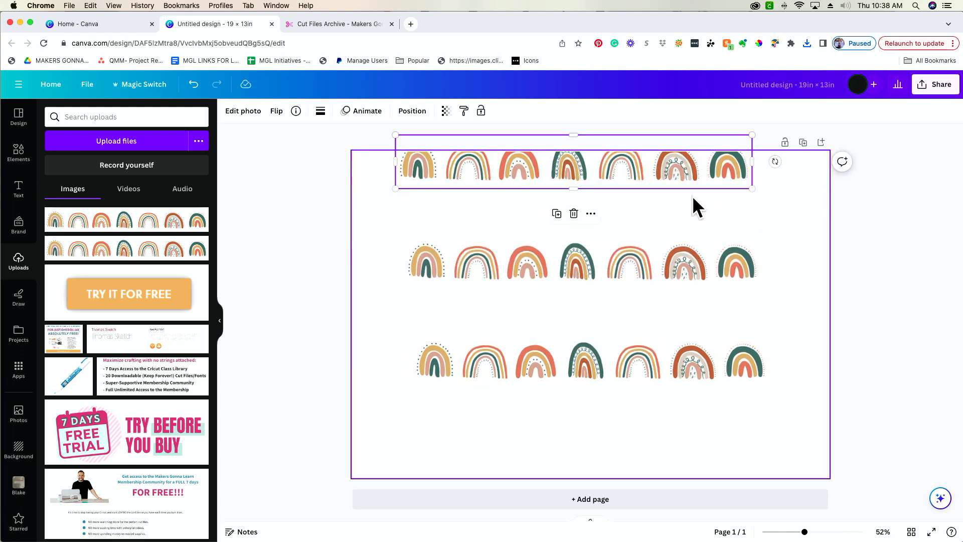
key(Delete)
drag(652, 275, 659, 235)
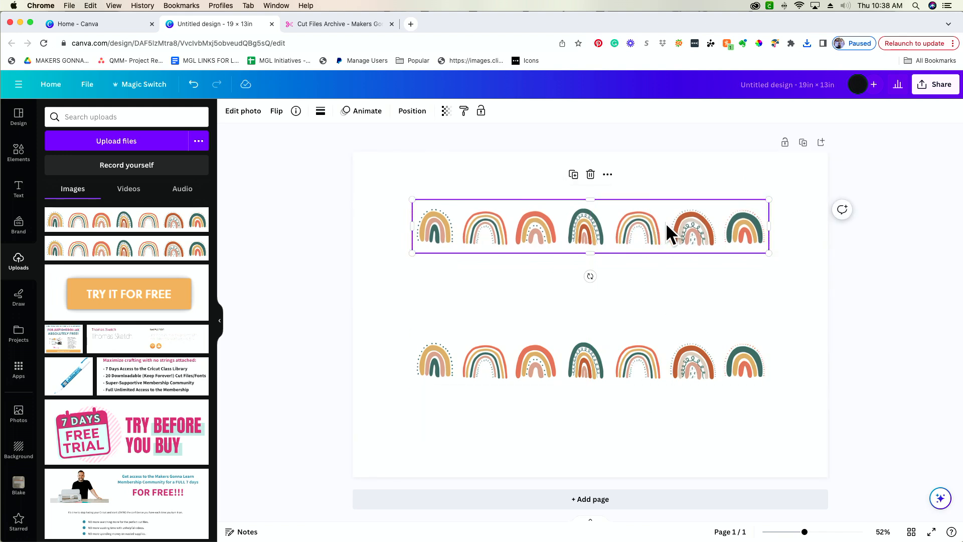
click(386, 332)
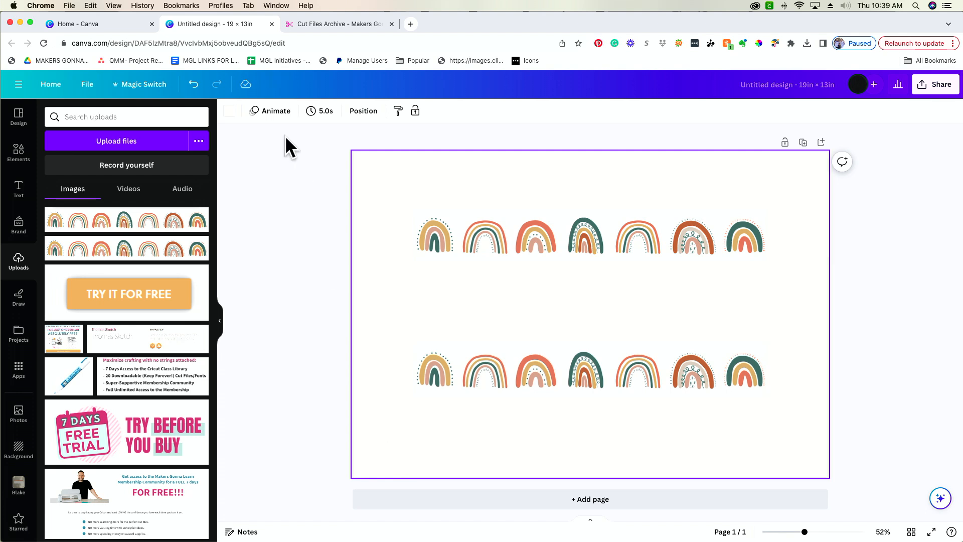
Try a pink-beige page background, then remove the upper rainbow row's white backing with BG Remover.
click(231, 112)
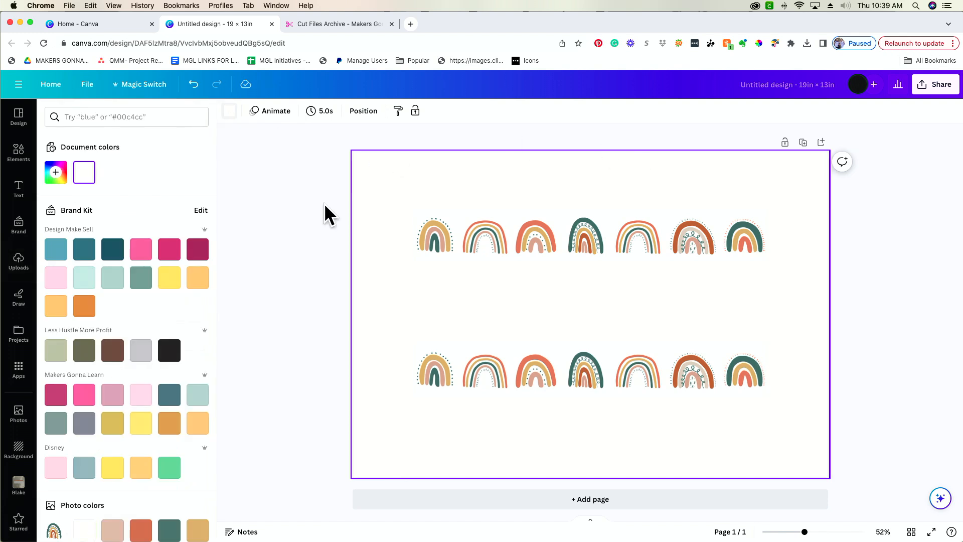
click(117, 537)
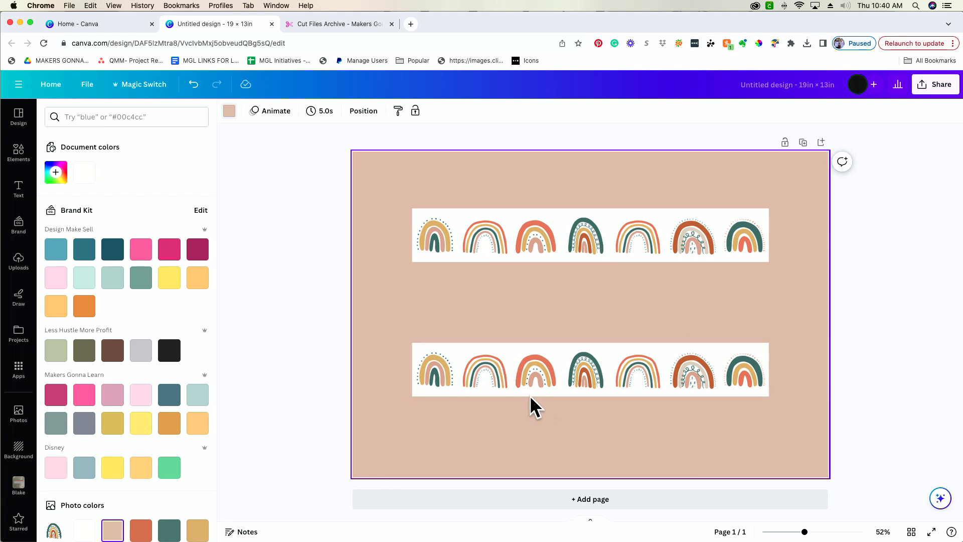
click(538, 236)
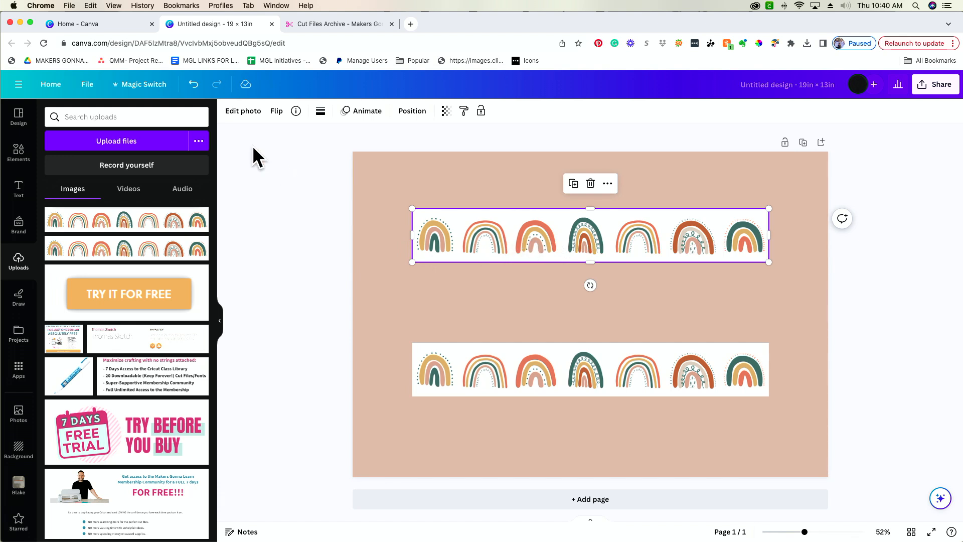
click(244, 112)
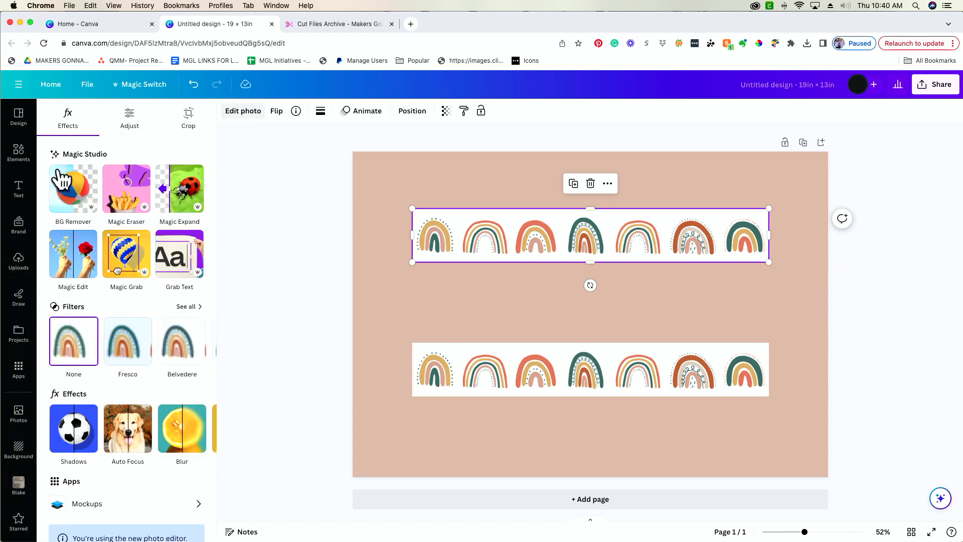
click(68, 192)
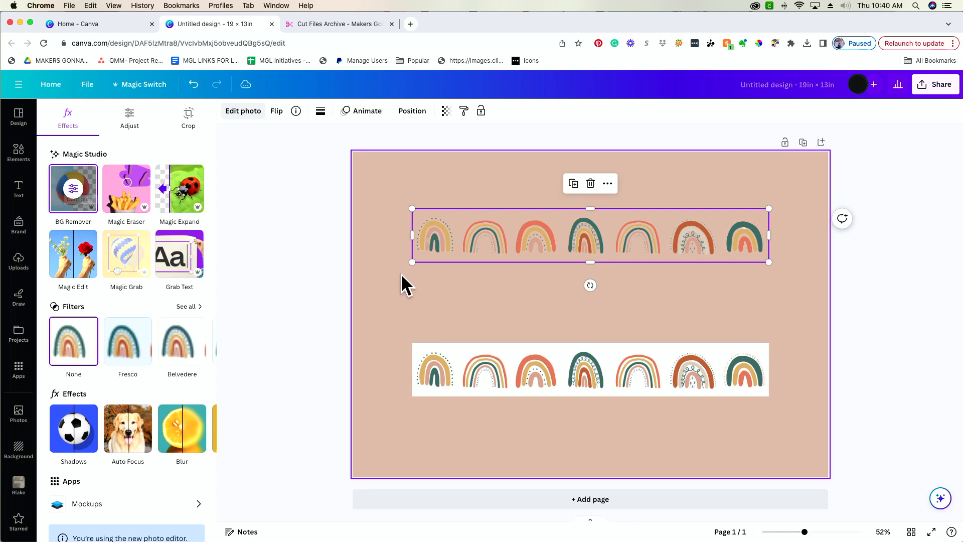
Change the page background colour to white.
click(393, 287)
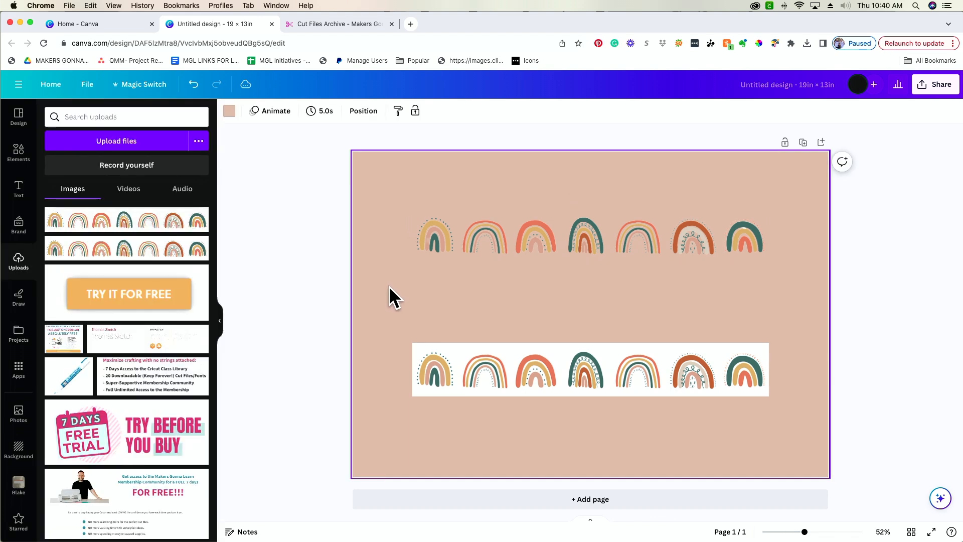
click(230, 111)
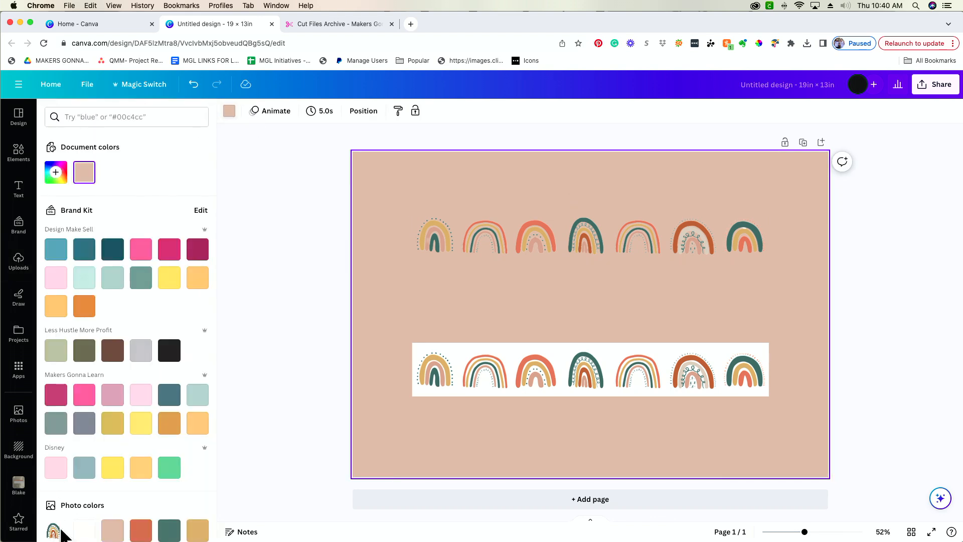
click(83, 531)
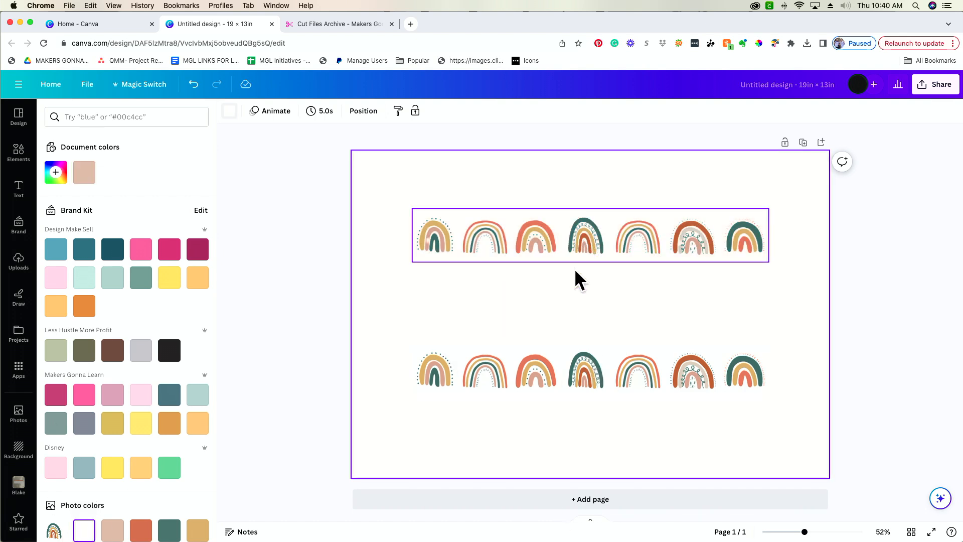
Centre the rainbow row using the guides, deselect it, and bring up the Text panel.
mouse_move(666, 254)
mouse_down()
mouse_move(669, 398)
mouse_move(666, 237)
mouse_up()
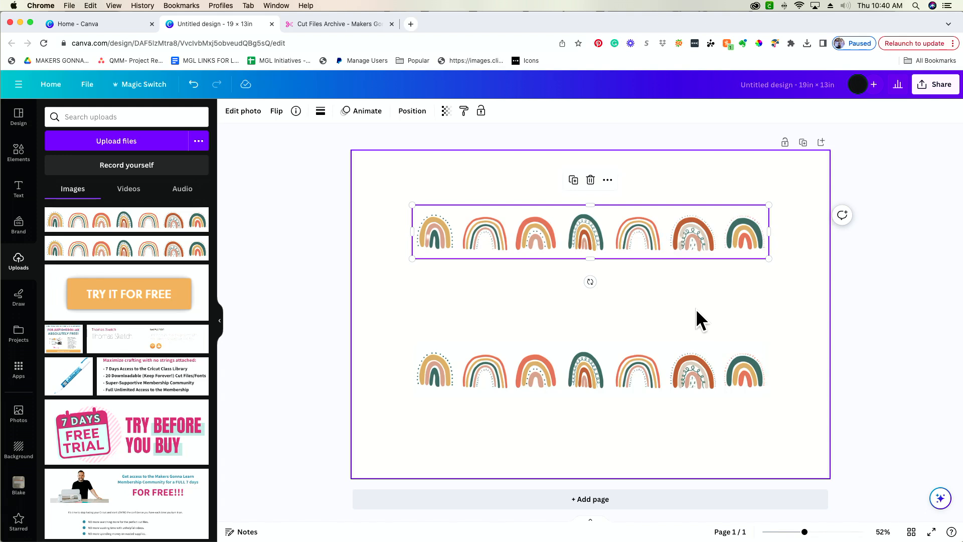
click(382, 276)
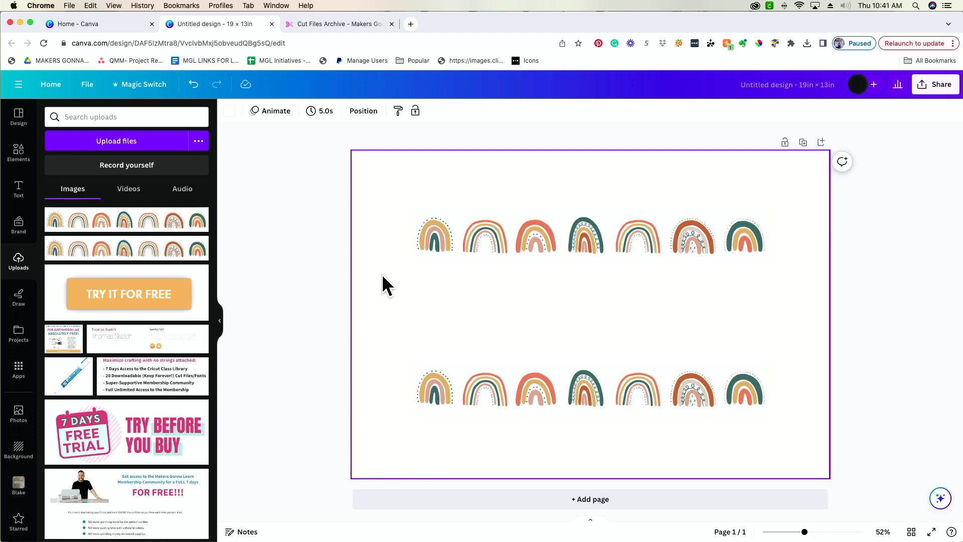
click(20, 190)
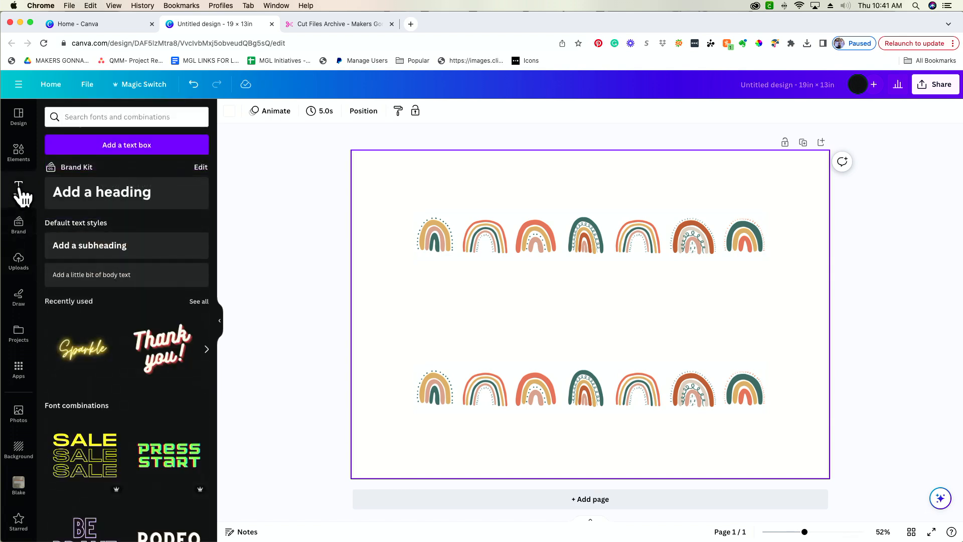
Add a 'Your paragraph text' box between the rows, browse fonts, then return to Makers Gonna Learn.
click(116, 147)
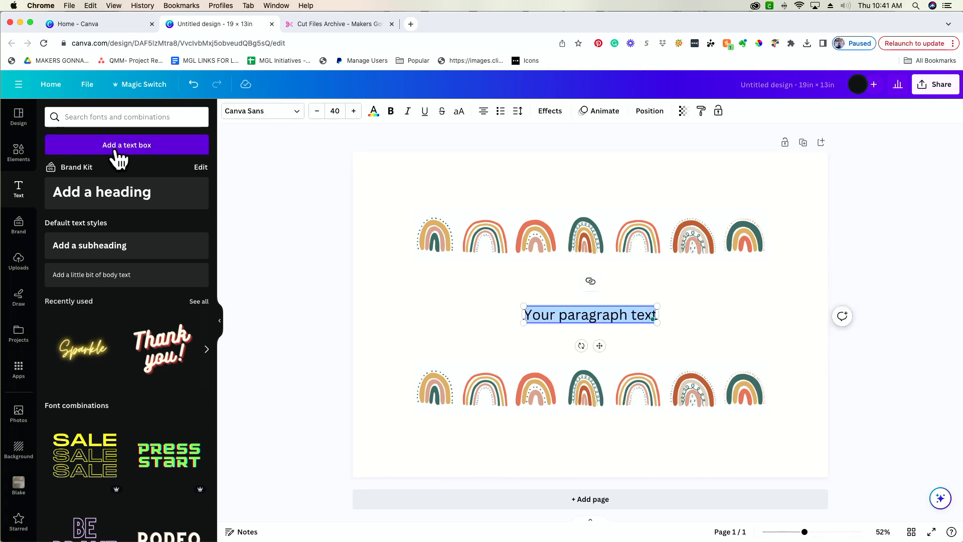
click(264, 111)
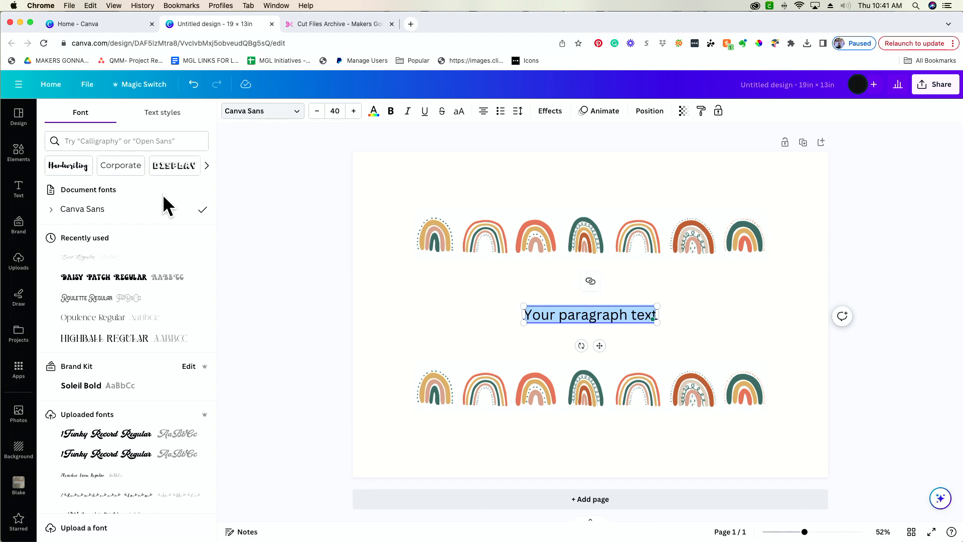
scroll(163, 197, down, 1)
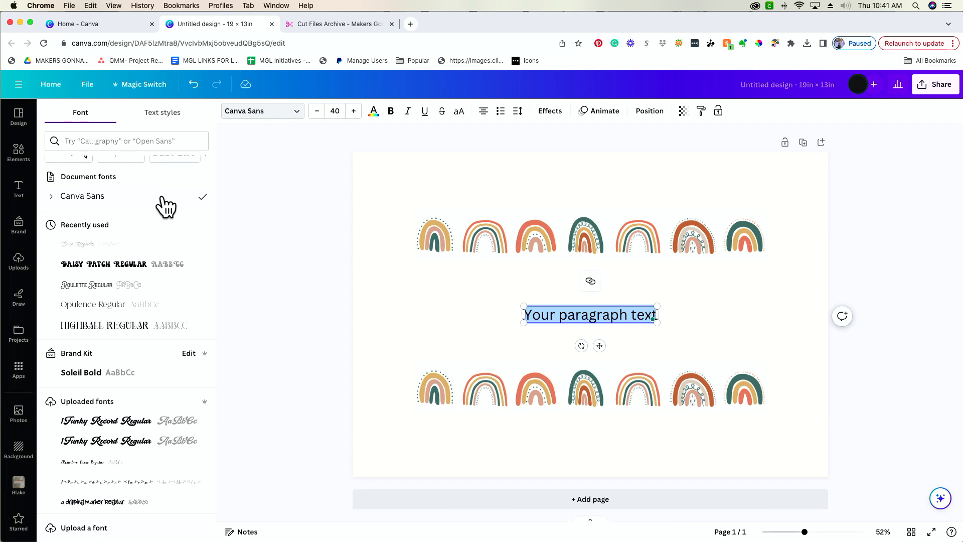
key(Escape)
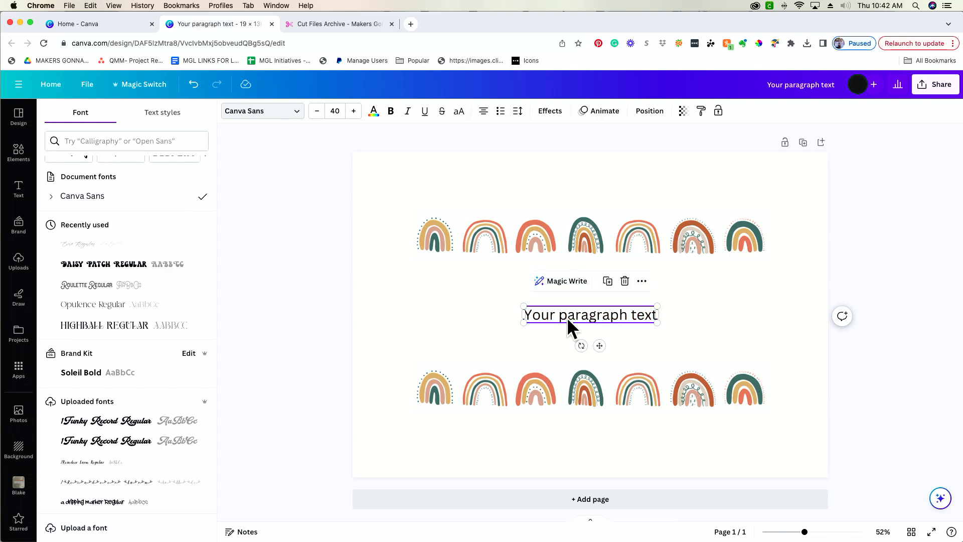
click(326, 23)
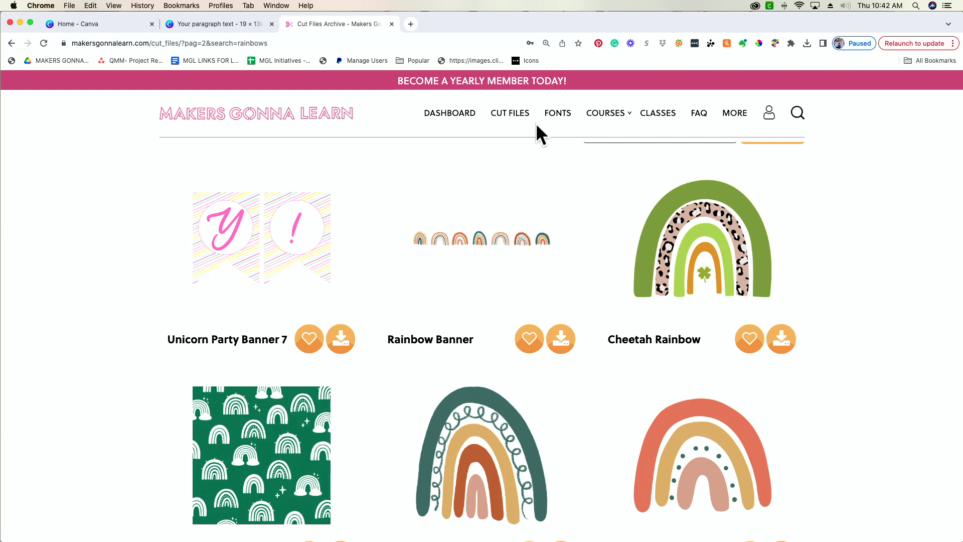
Find the Daisy Patch font on the fonts page, download it, and extract Daisy-Patch.zip.
click(564, 124)
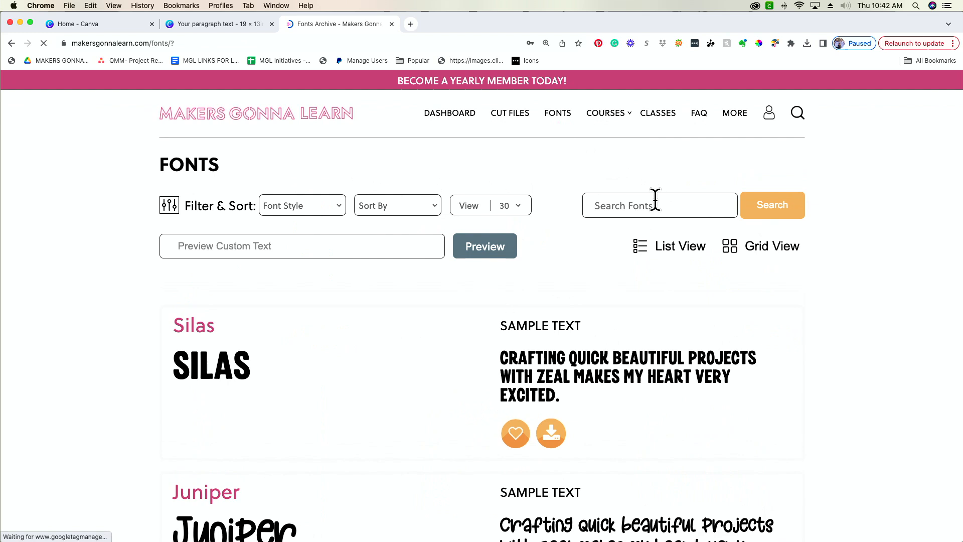
click(655, 201)
text(Dais)
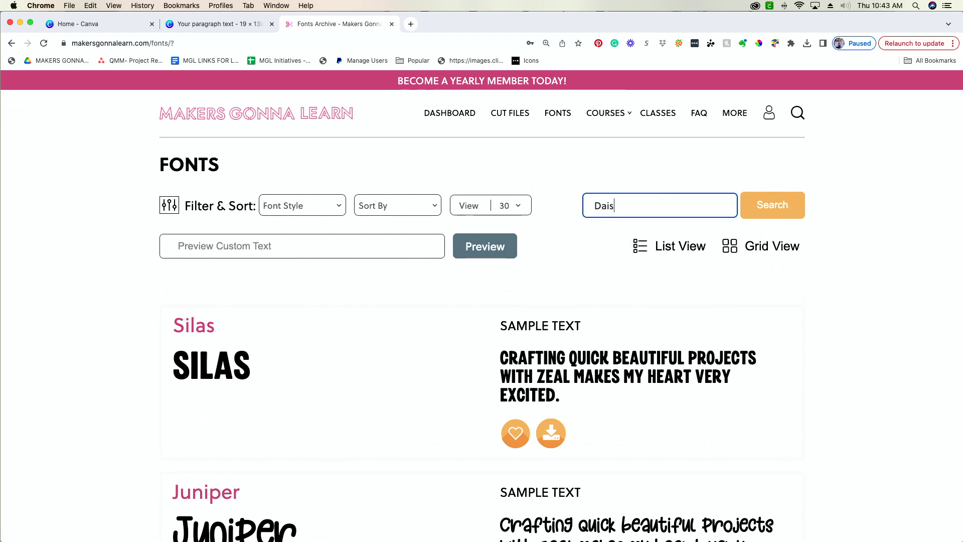
text(y Patch)
key(Return)
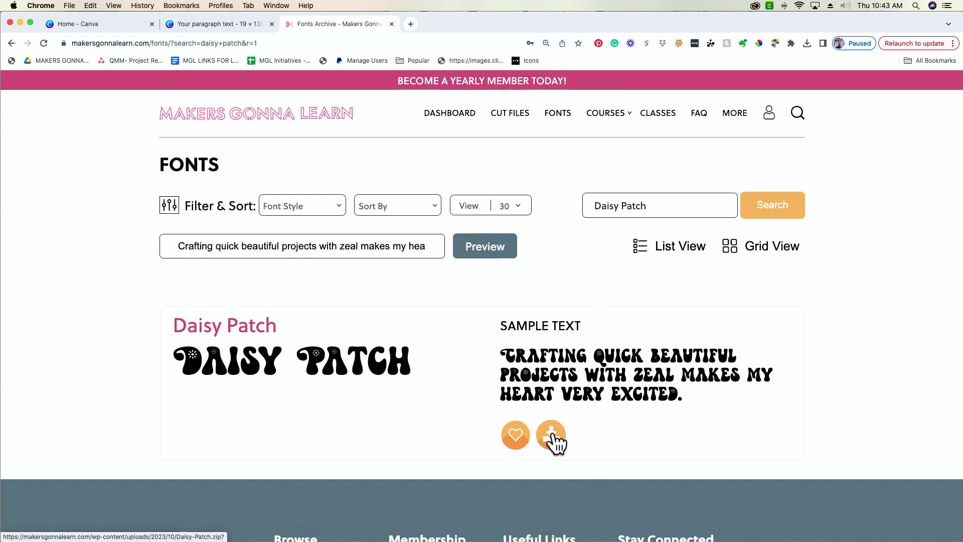
click(552, 435)
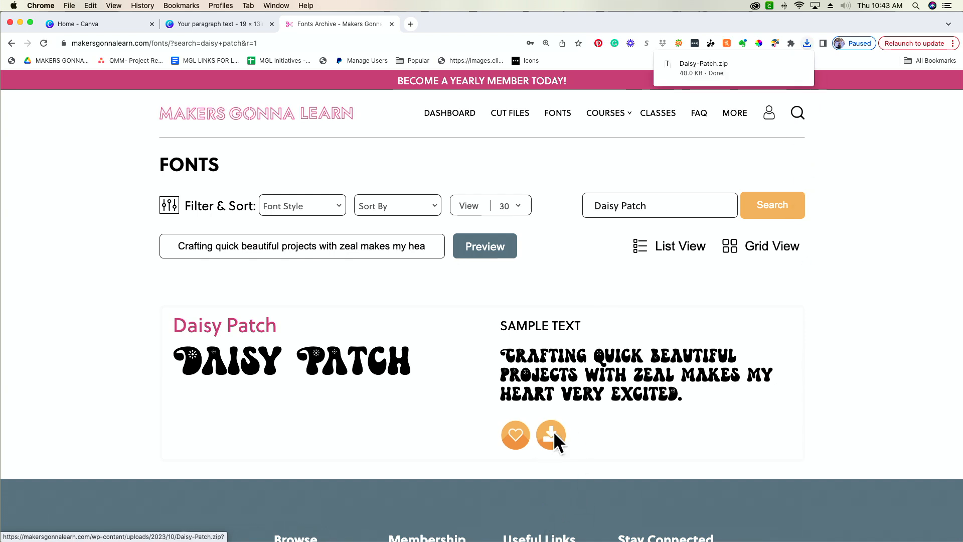
click(806, 44)
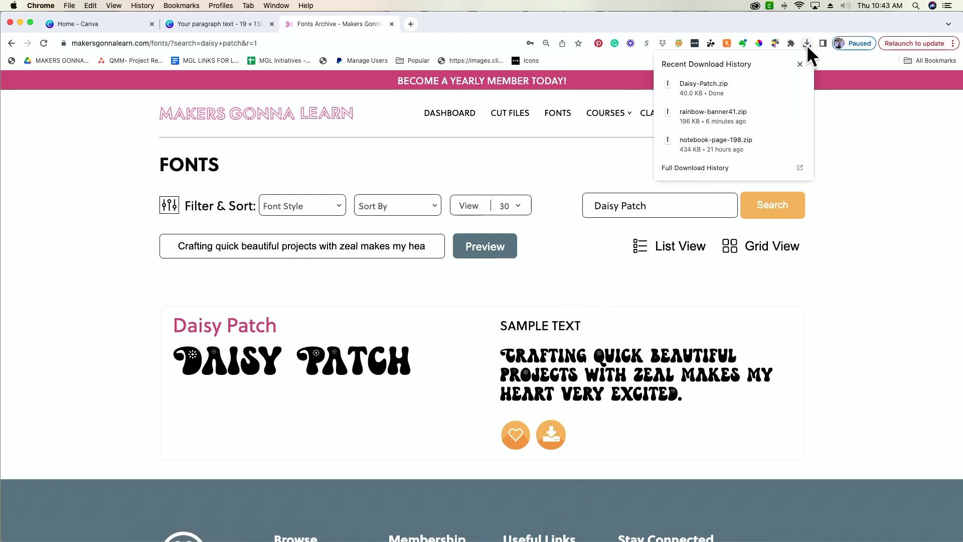
click(734, 88)
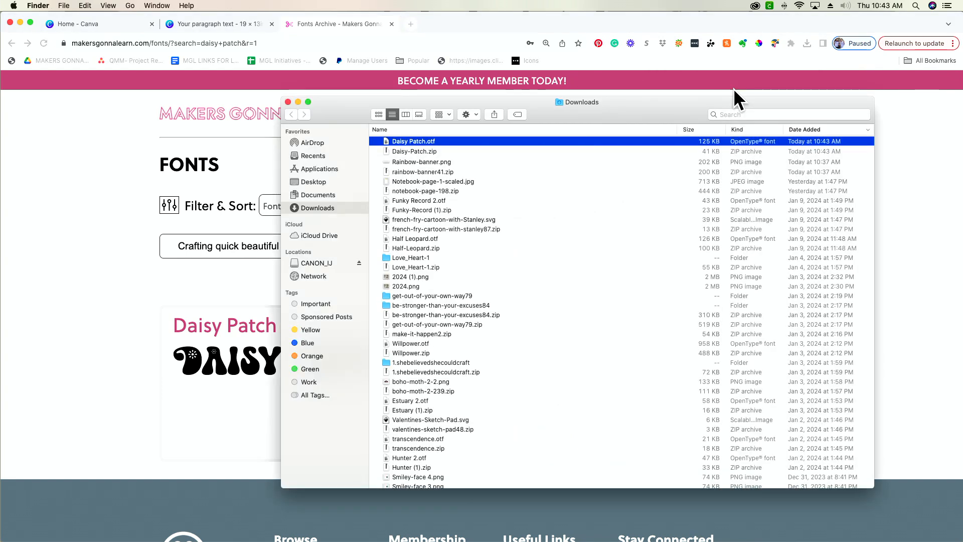
Go back to the Canva design tab in Chrome.
click(218, 23)
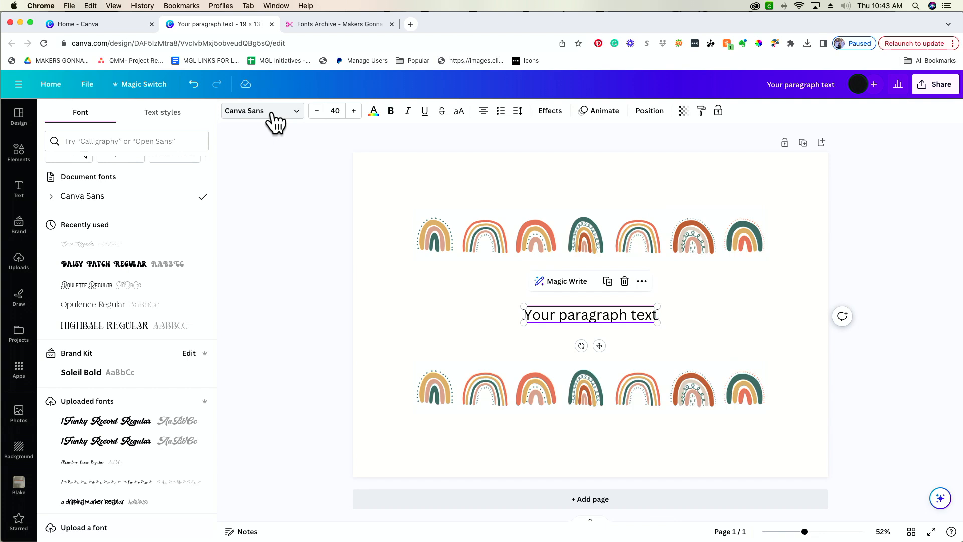
Upload Daisy Patch.otf from the computer as a custom Canva font.
click(86, 535)
click(622, 99)
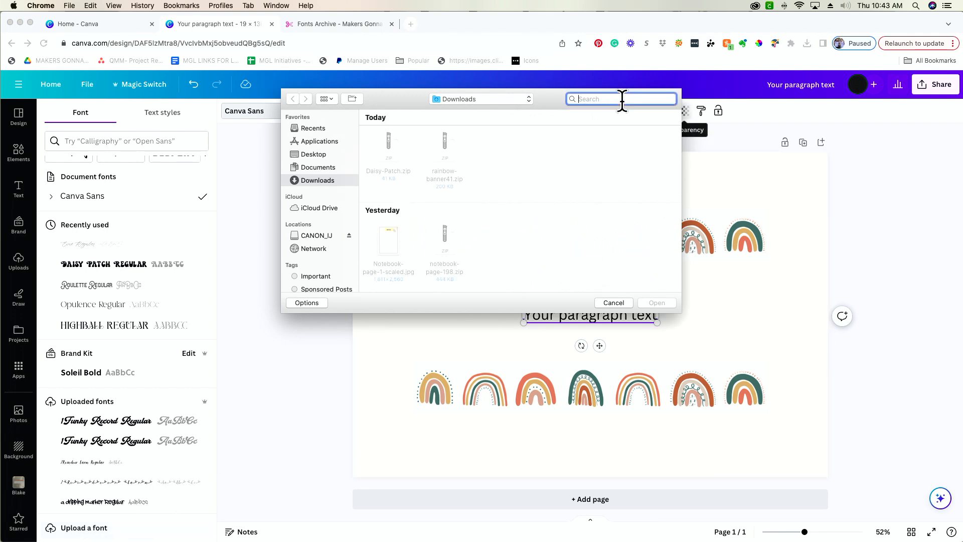
text(daisy)
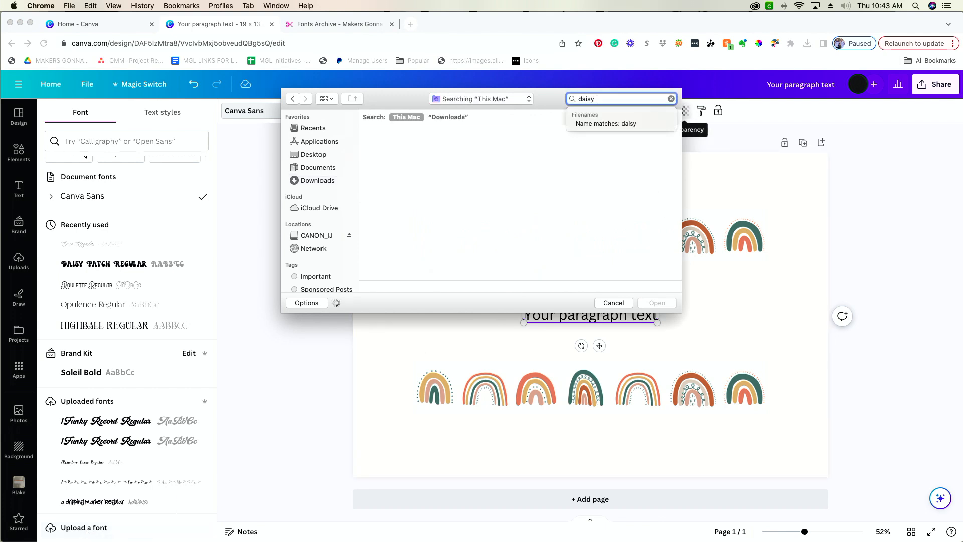
text( patch)
key(Return)
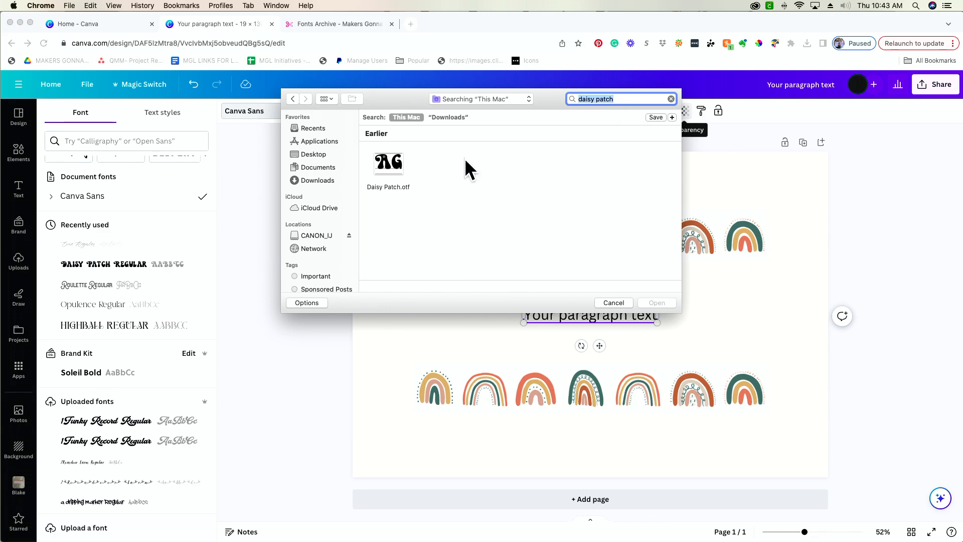
click(381, 167)
click(664, 303)
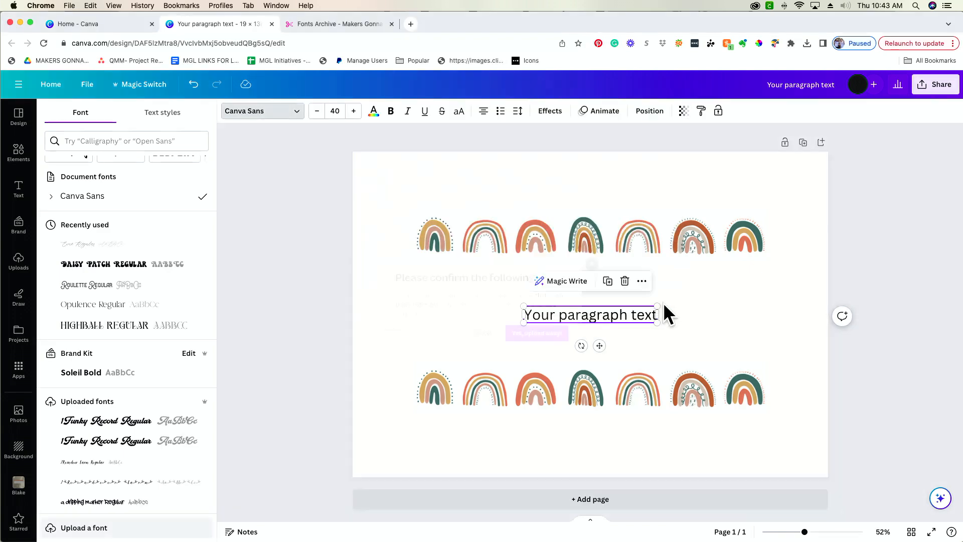
click(542, 337)
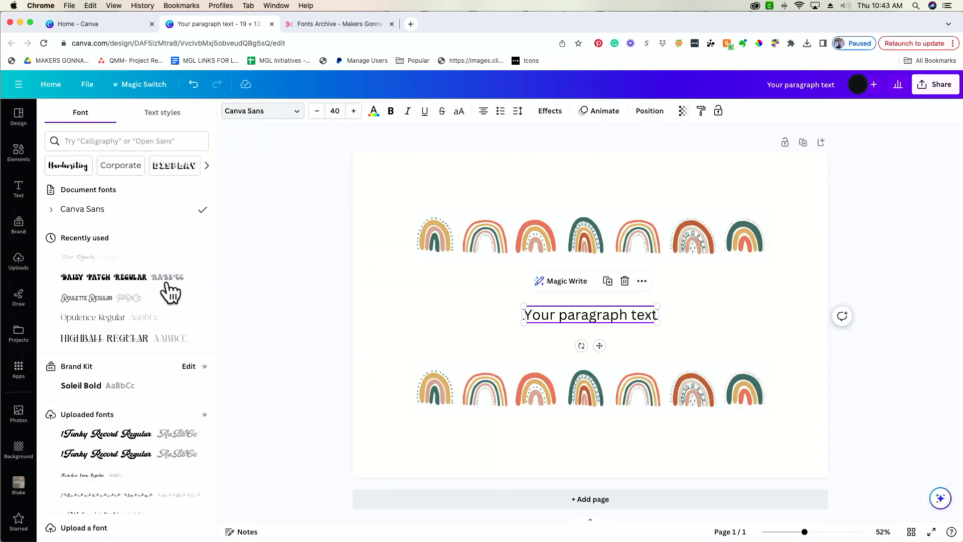
Set the 'Your paragraph text' placeholder in the Daisy Patch font at size 40.
click(128, 281)
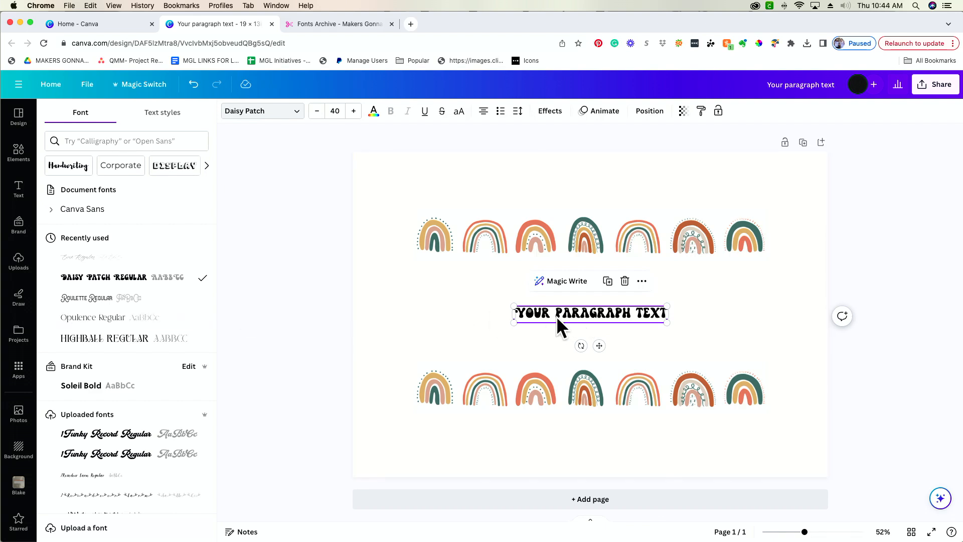
scroll(133, 348, down, 10)
scroll(166, 337, down, 3)
drag(213, 206, 144, 377)
scroll(129, 424, down, 5)
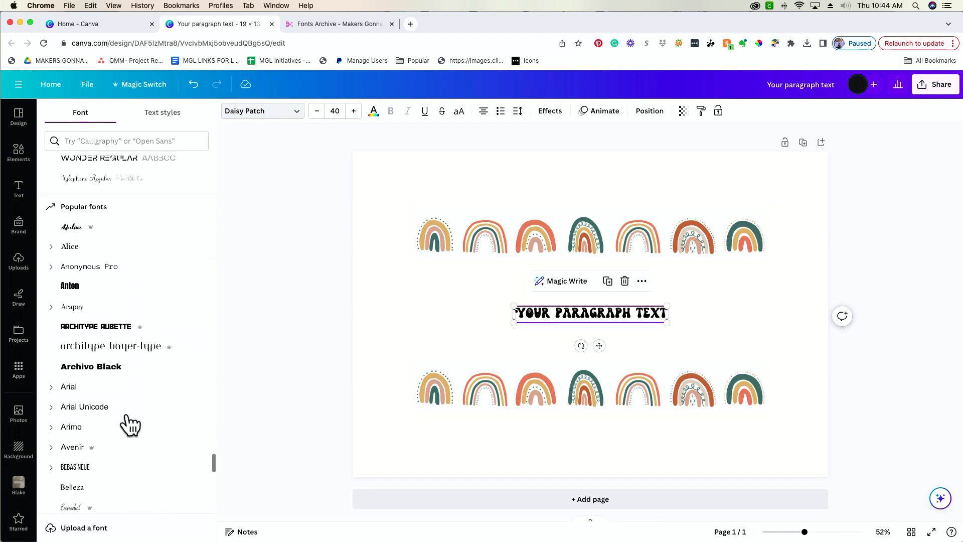
scroll(129, 424, down, 3)
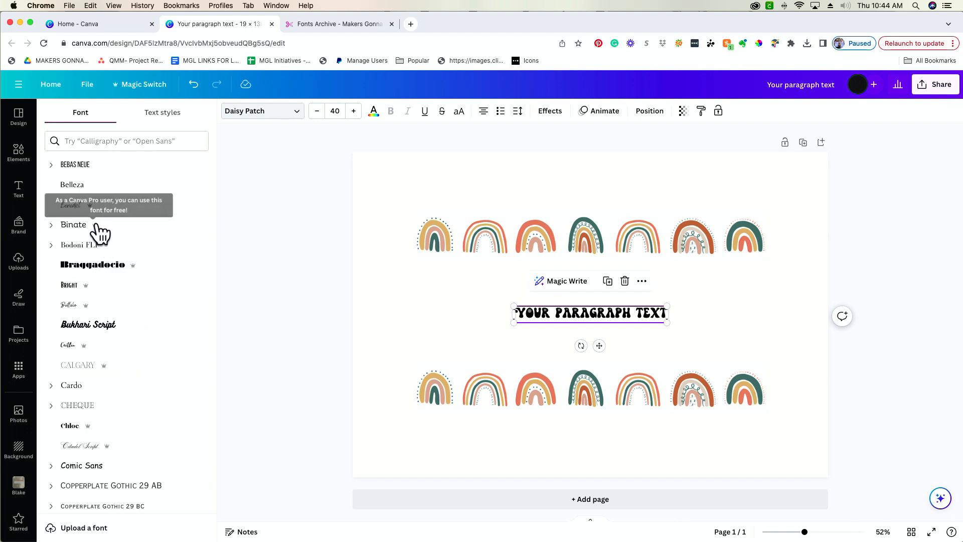
scroll(118, 344, down, 3)
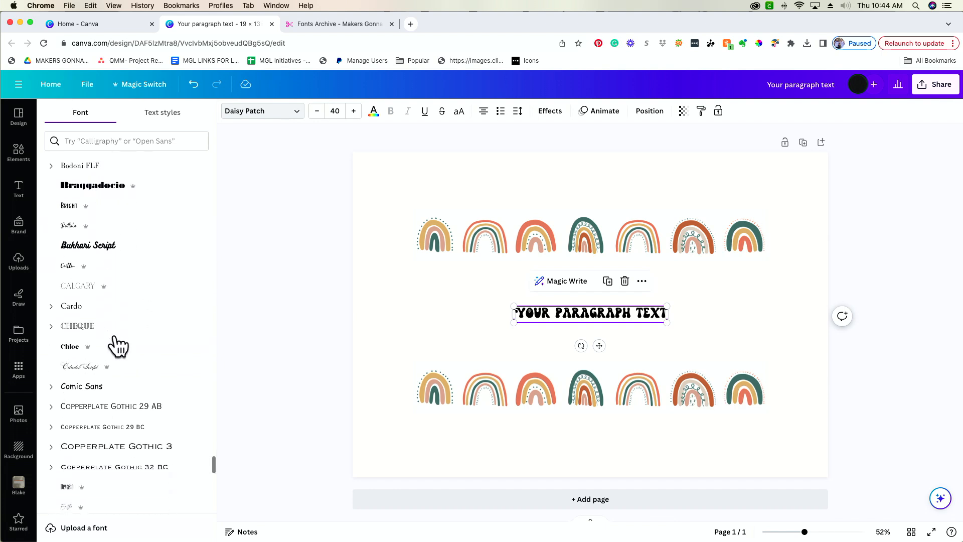
scroll(118, 345, down, 1)
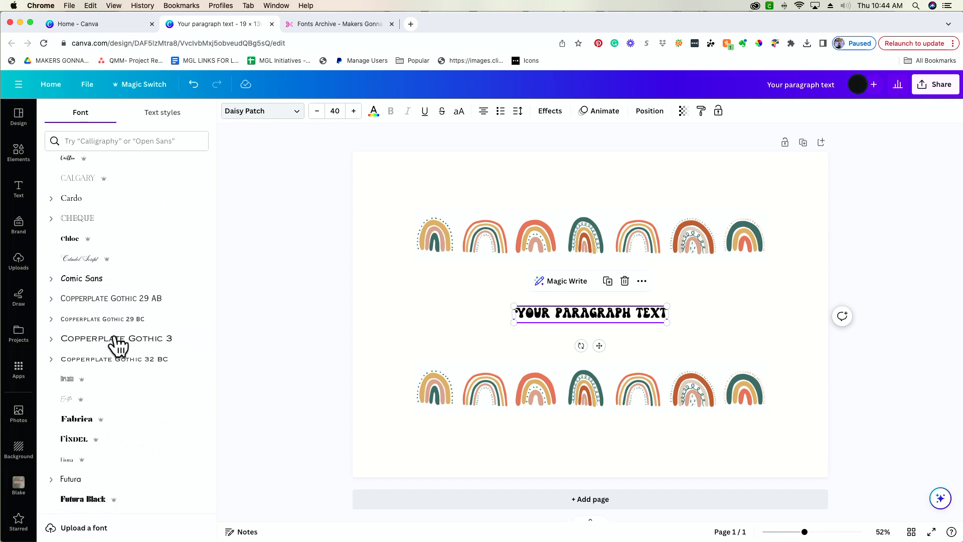
scroll(119, 344, down, 5)
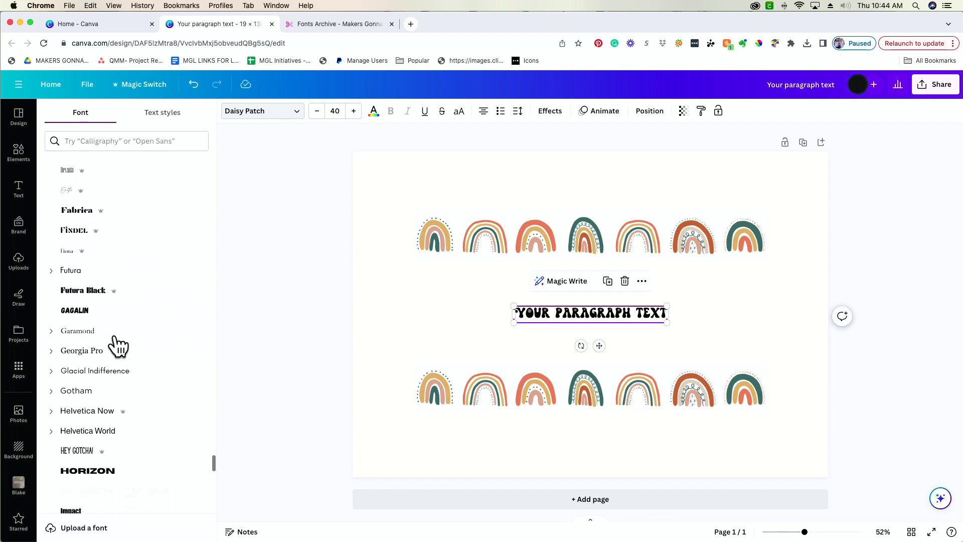
scroll(118, 345, down, 5)
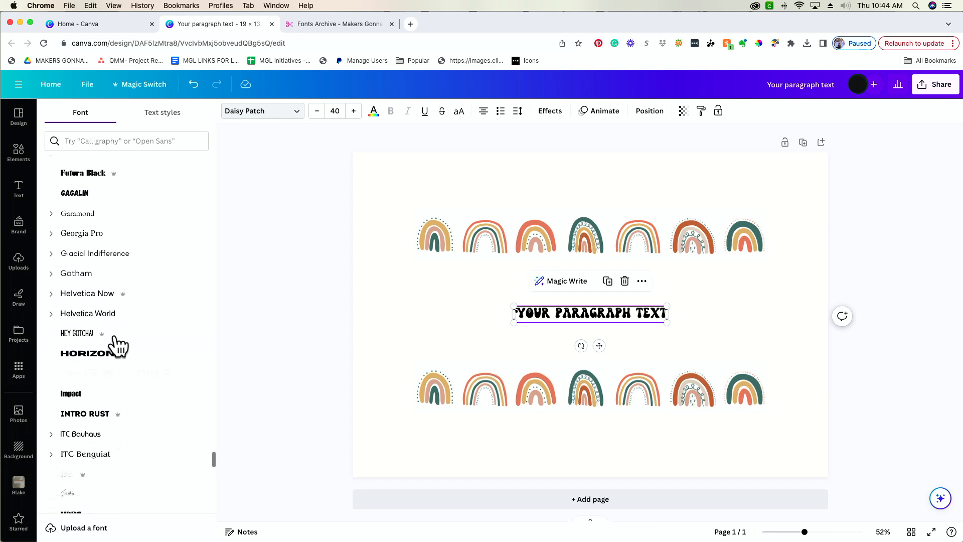
scroll(118, 345, down, 8)
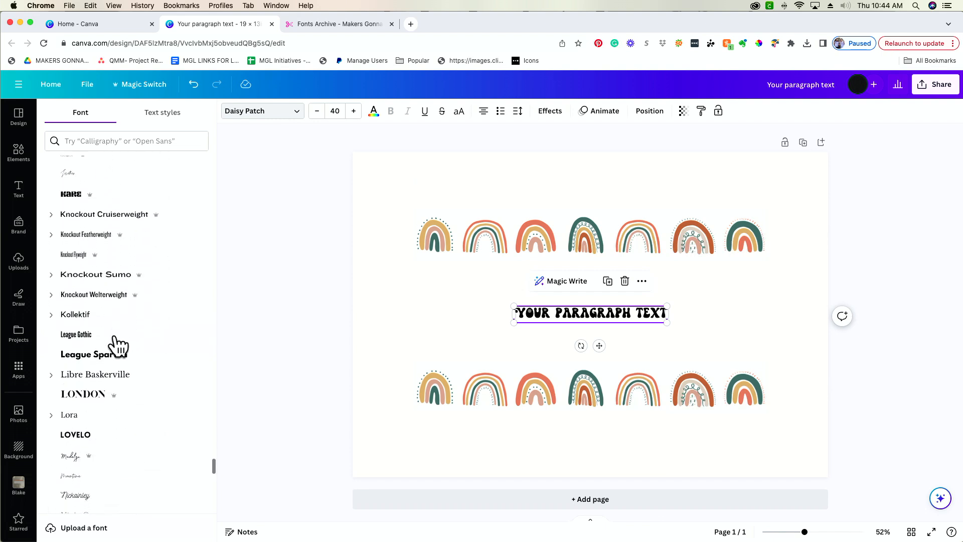
click(610, 312)
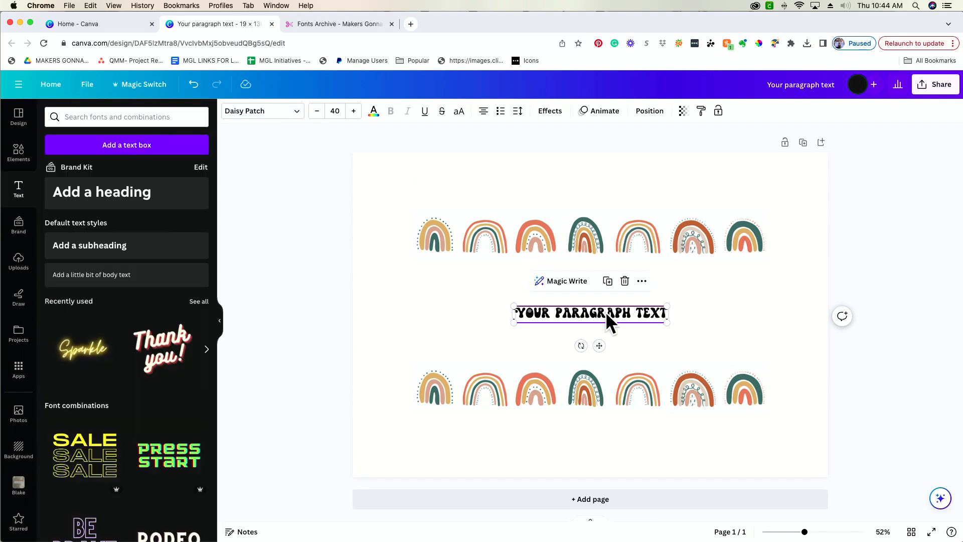
Replace the placeholder with 'IVY JUNE' and enlarge it to about size 237 between the rows.
double_click(603, 312)
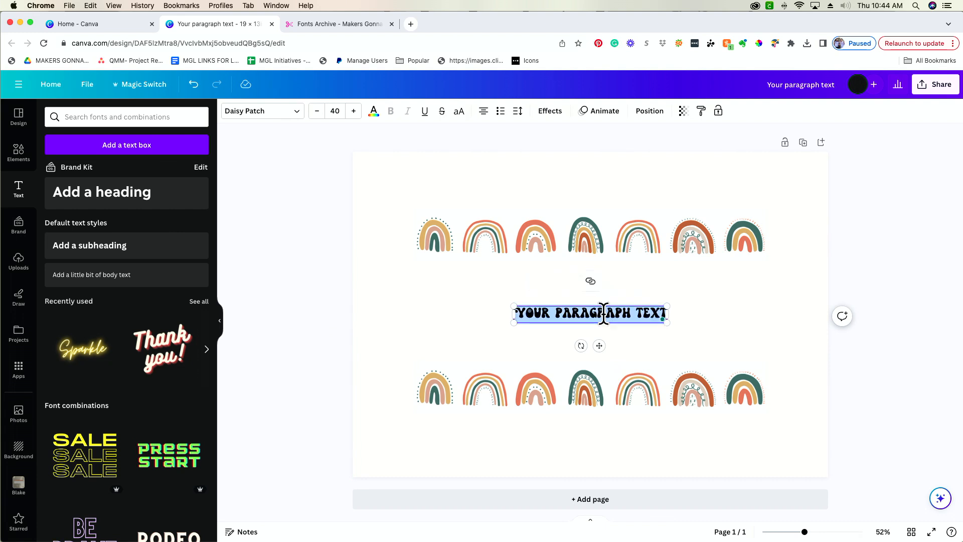
text(IVY )
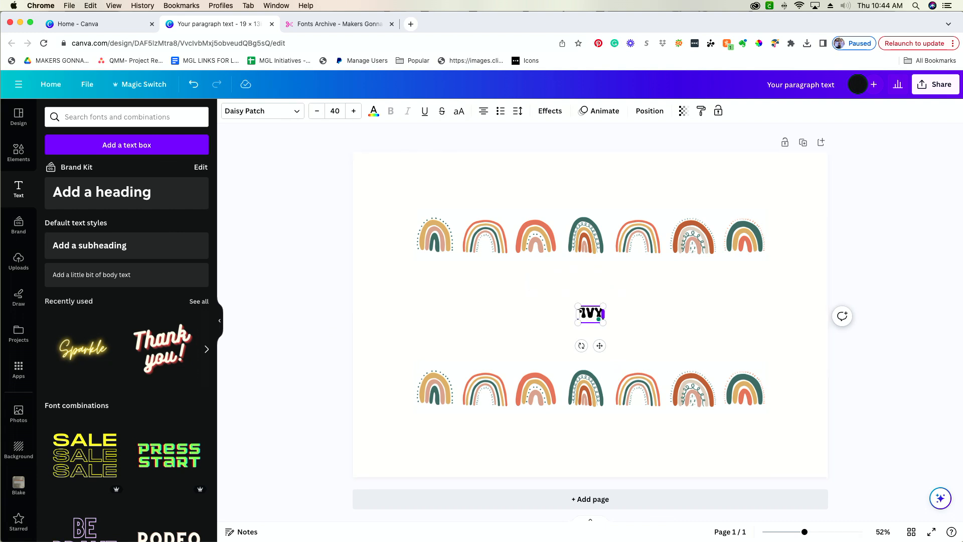
text(JU)
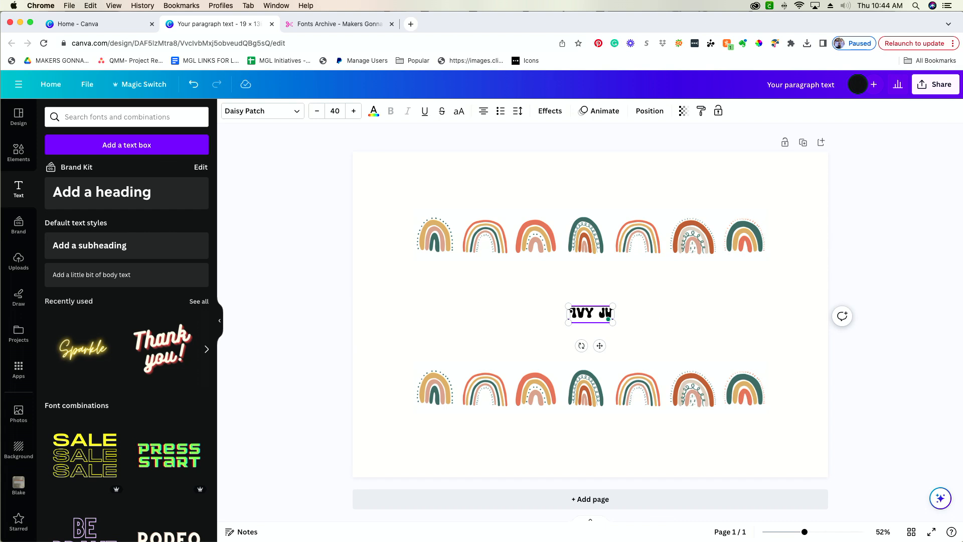
text(NE)
click(547, 328)
click(581, 317)
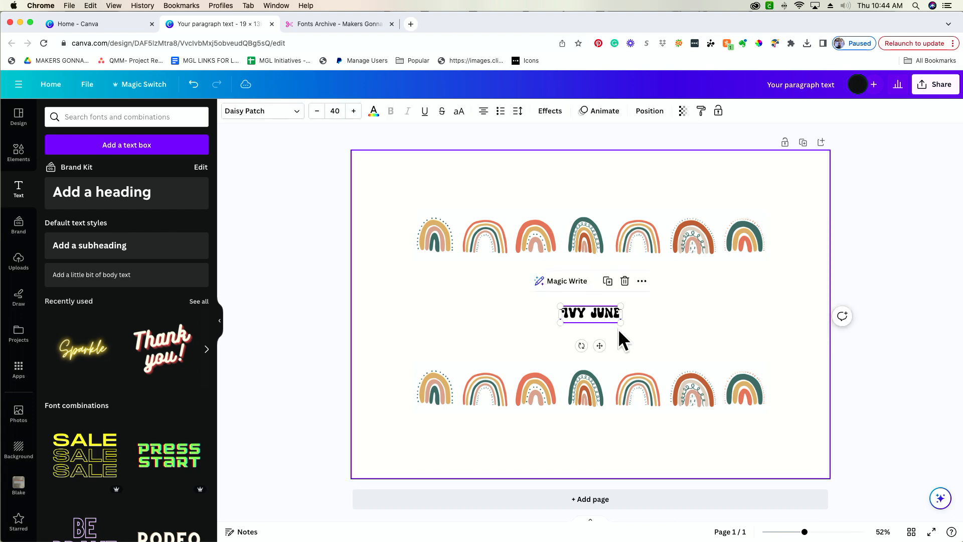
drag(621, 323, 814, 428)
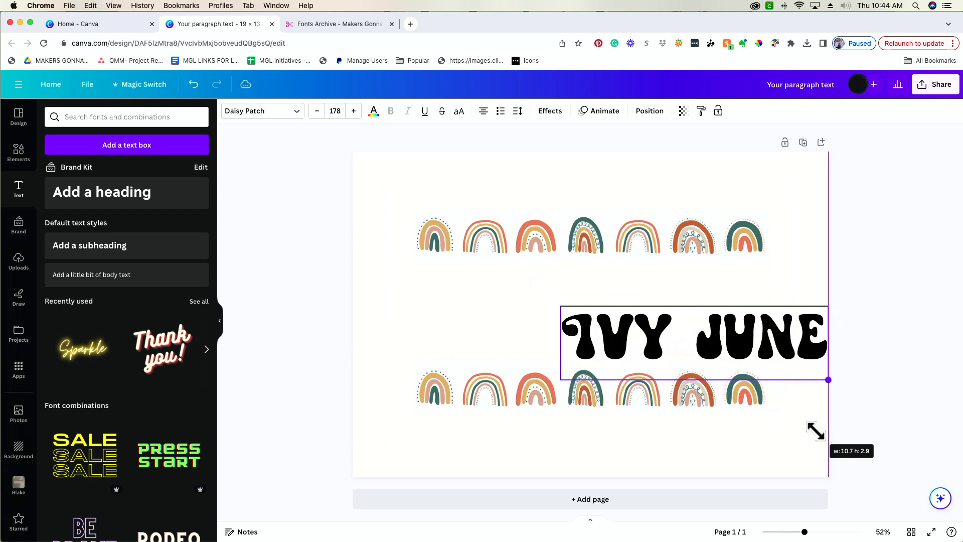
drag(739, 348, 585, 288)
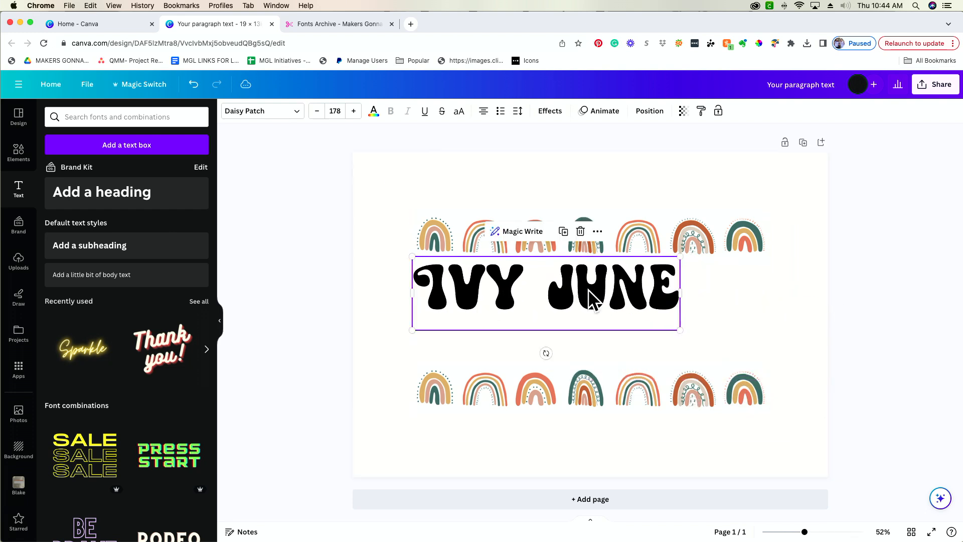
drag(680, 330, 772, 358)
Move the lower rainbow row up beneath IVY JUNE and recentre the name between the rows.
click(673, 411)
drag(673, 404, 670, 379)
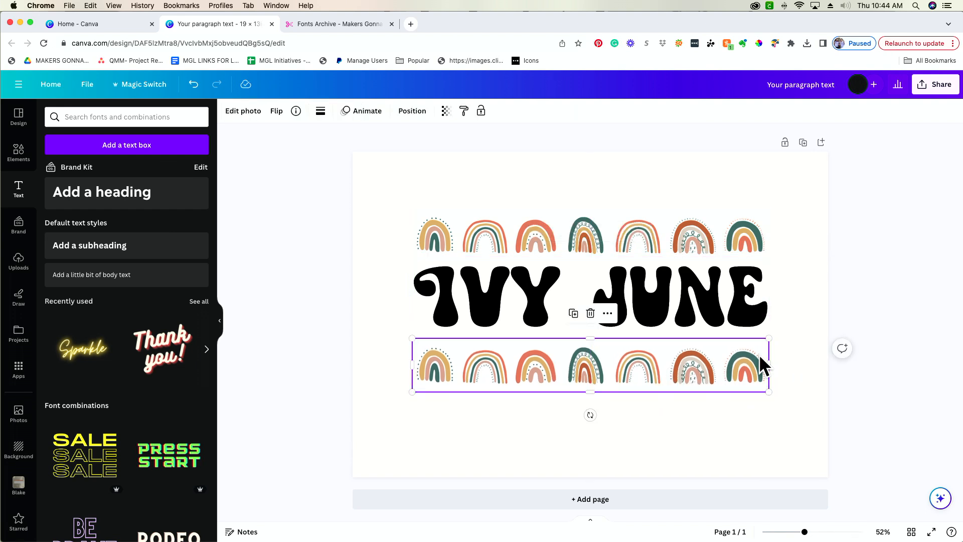
click(797, 308)
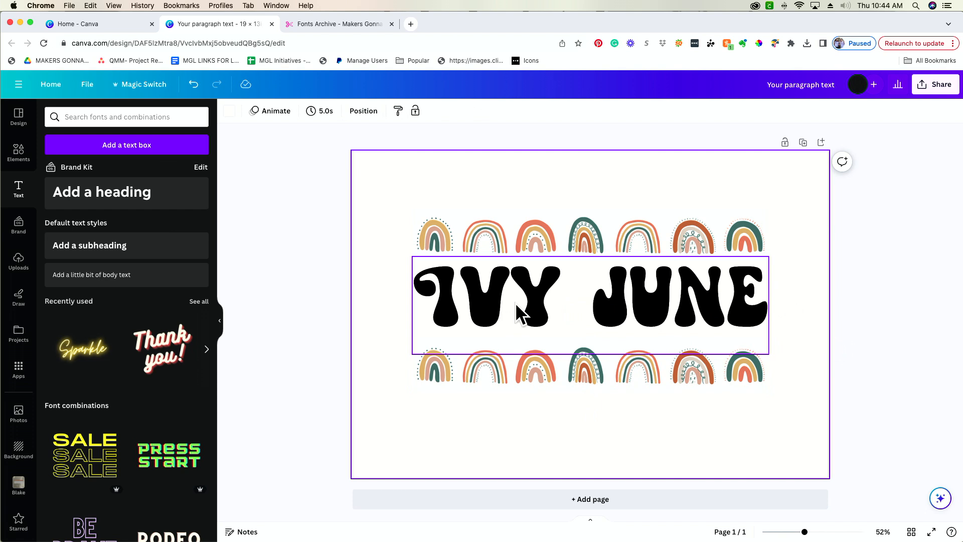
drag(516, 303, 488, 305)
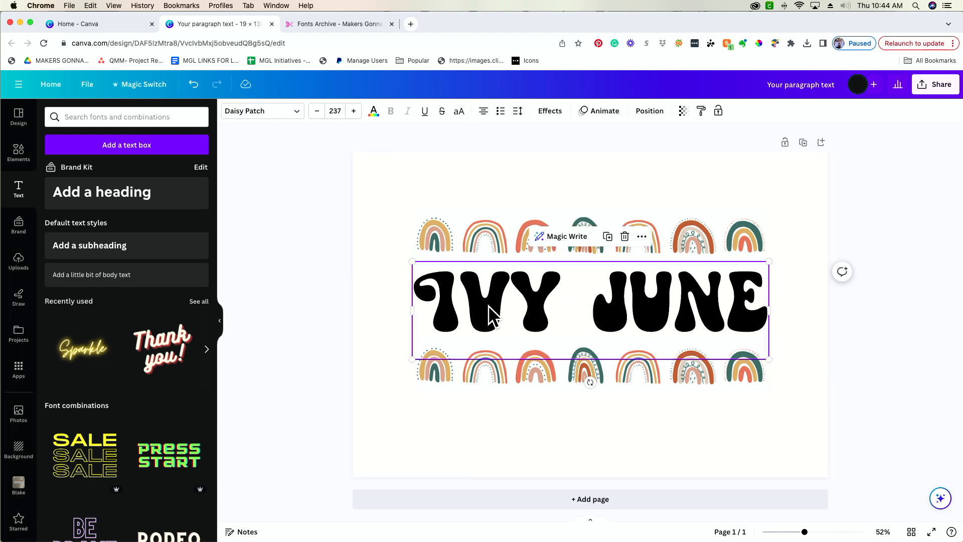
triple_click(489, 305)
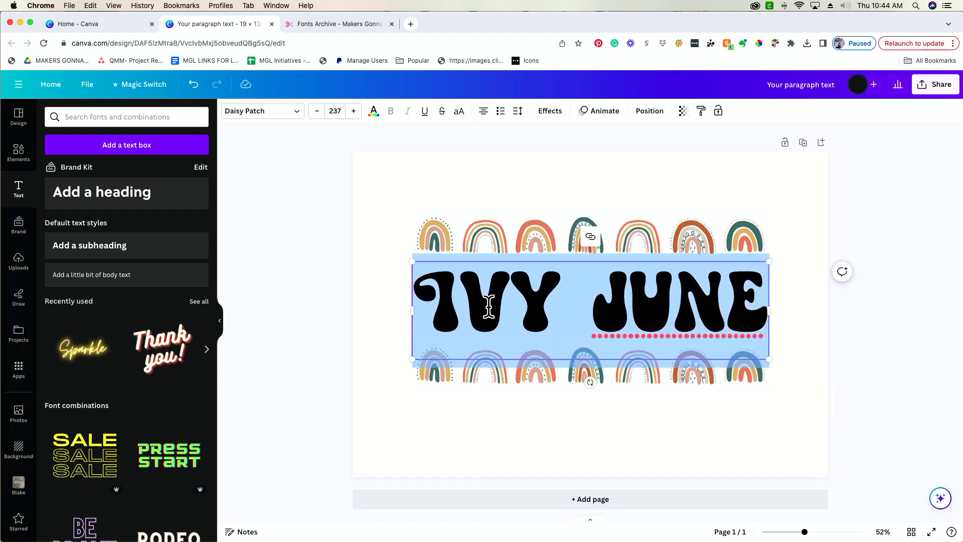
Colour the IVY JUNE text terracotta orange (#cf7a58) from the photo colours.
click(375, 118)
scroll(124, 324, down, 3)
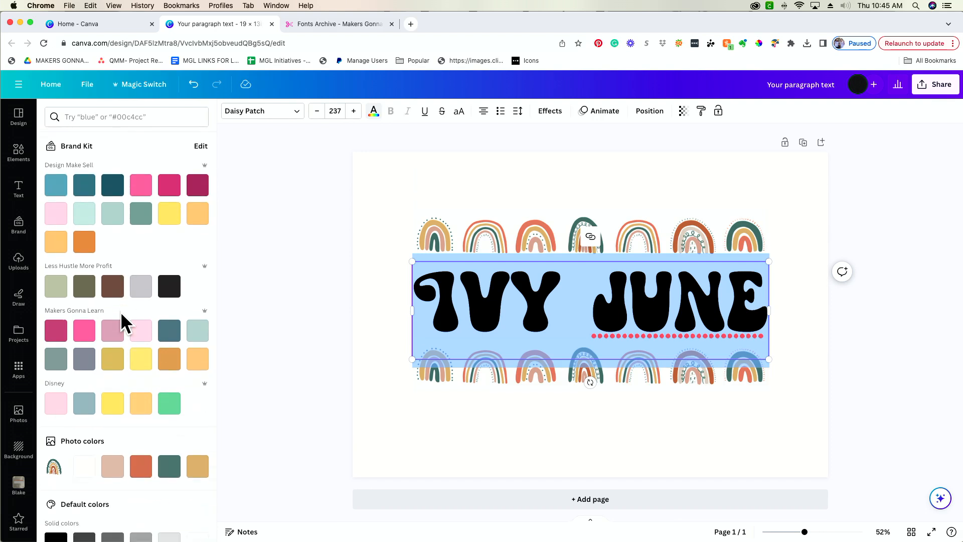
scroll(119, 333, down, 4)
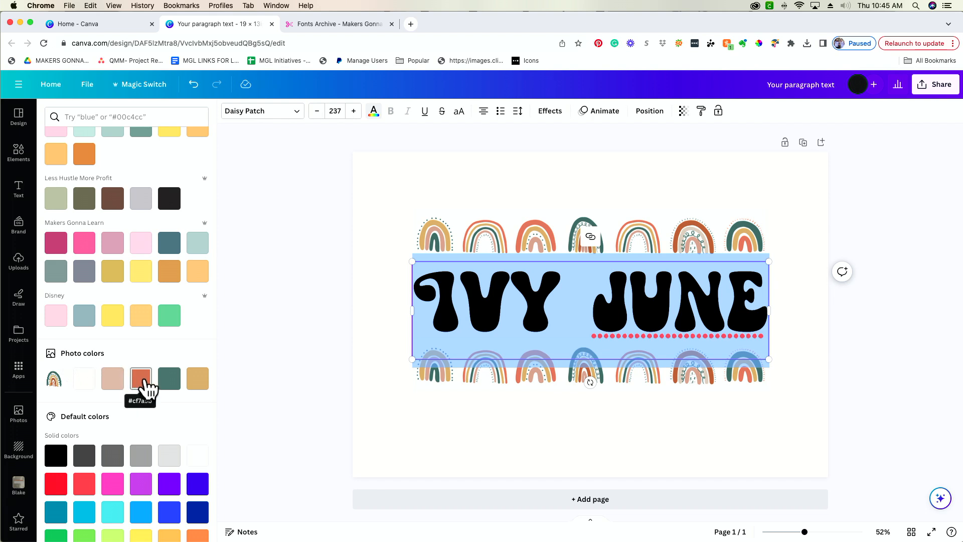
click(144, 381)
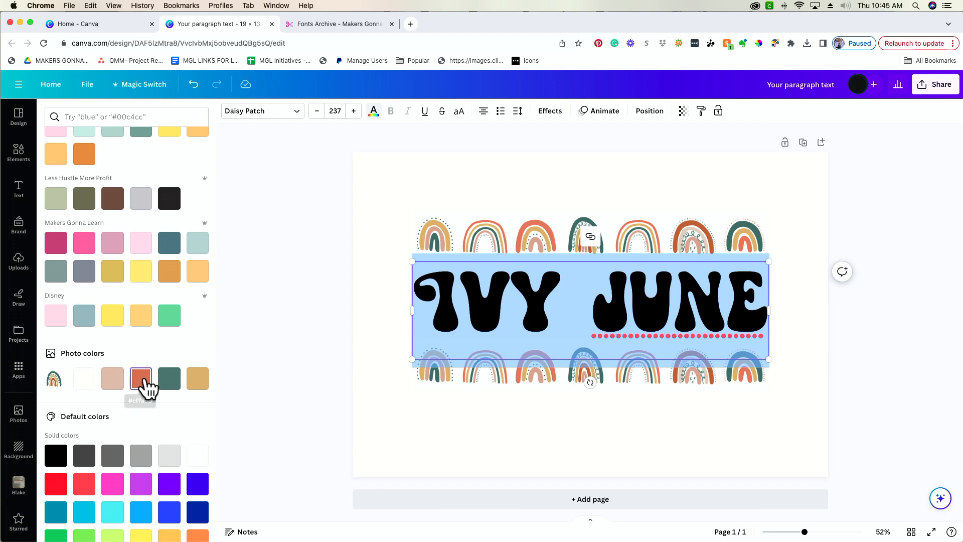
click(454, 409)
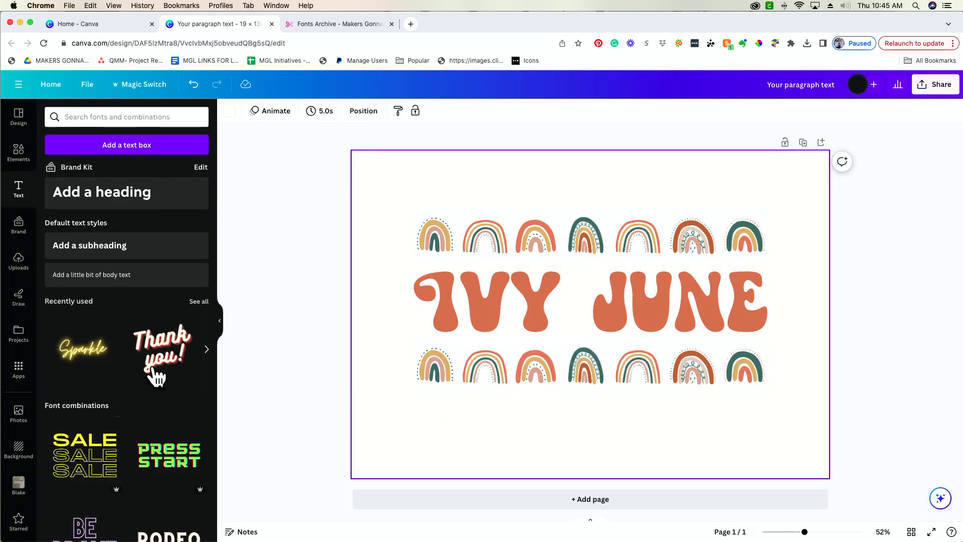
Add a Shadow effect to IVY JUNE with offset 58, direction 91, blur 0, transparency 36.
click(558, 299)
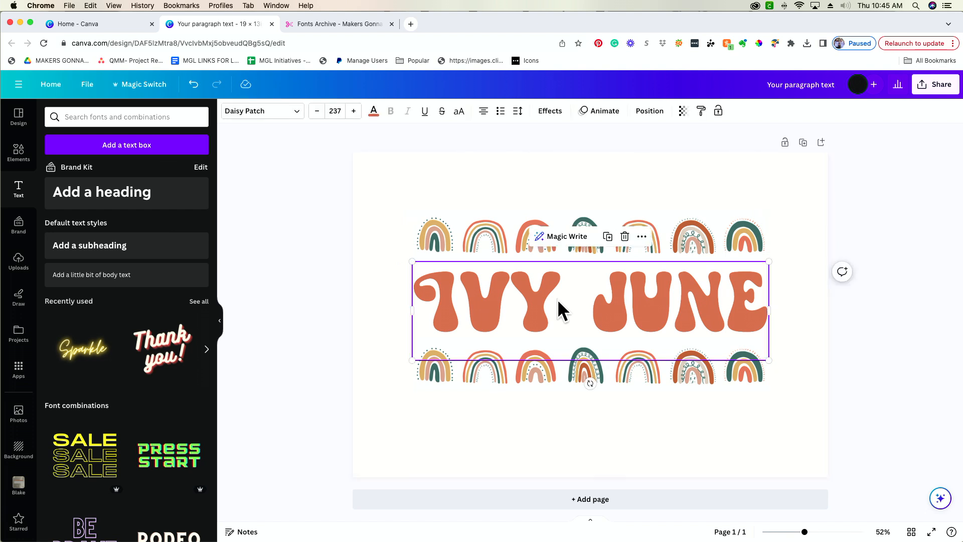
click(550, 110)
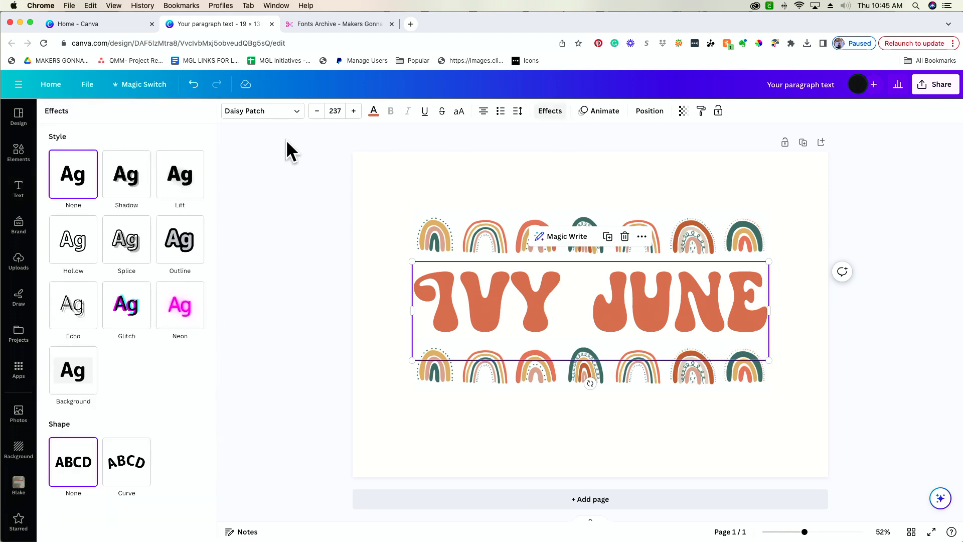
click(126, 186)
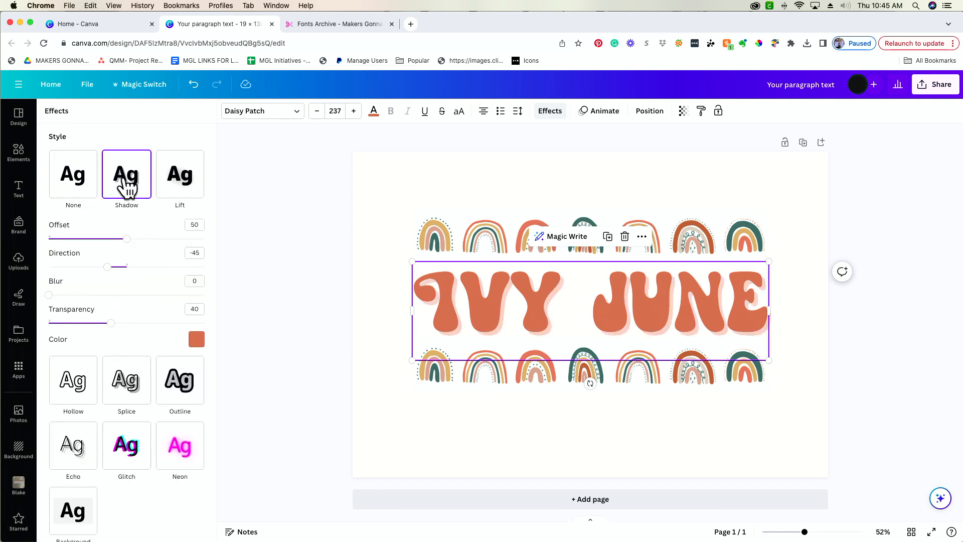
drag(127, 239, 164, 269)
mouse_move(49, 295)
mouse_down()
mouse_move(146, 295)
mouse_move(49, 295)
mouse_up()
click(110, 322)
mouse_move(109, 323)
mouse_down()
mouse_move(174, 322)
mouse_move(80, 322)
mouse_move(105, 322)
mouse_up()
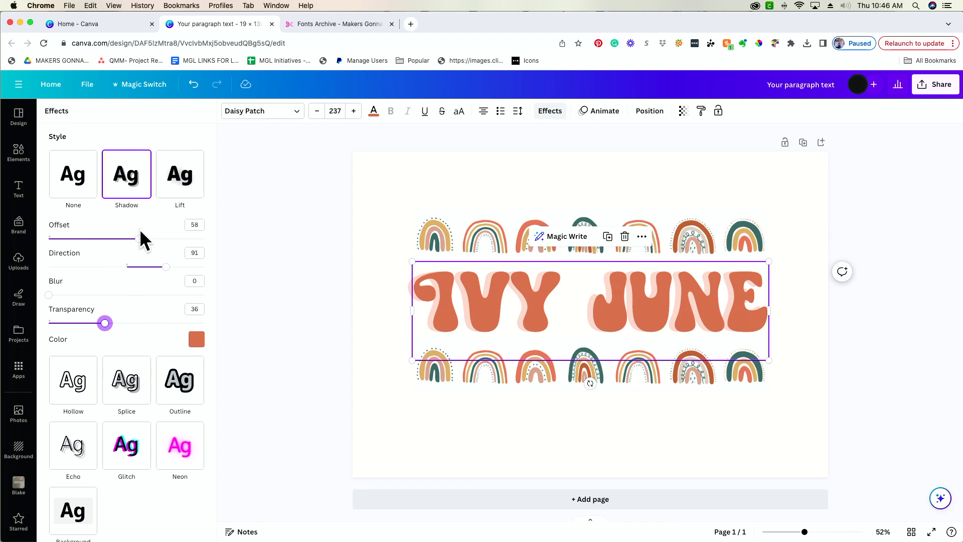
Try Lift, Hollow and Splice effects on IVY JUNE, settling on a dark maroon Outline at thickness 50.
click(187, 182)
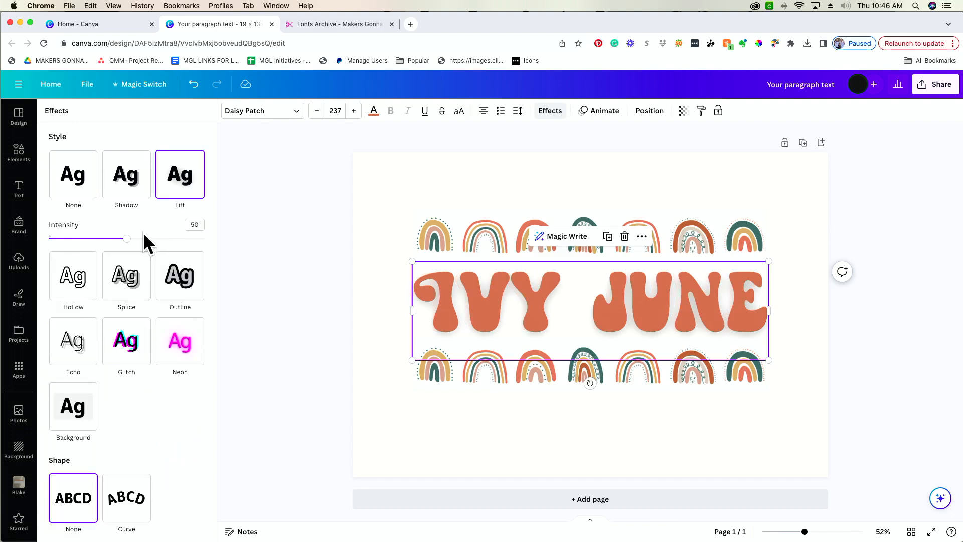
mouse_move(127, 239)
mouse_down()
mouse_move(180, 239)
mouse_move(107, 239)
mouse_move(149, 239)
mouse_move(131, 239)
mouse_up()
click(71, 290)
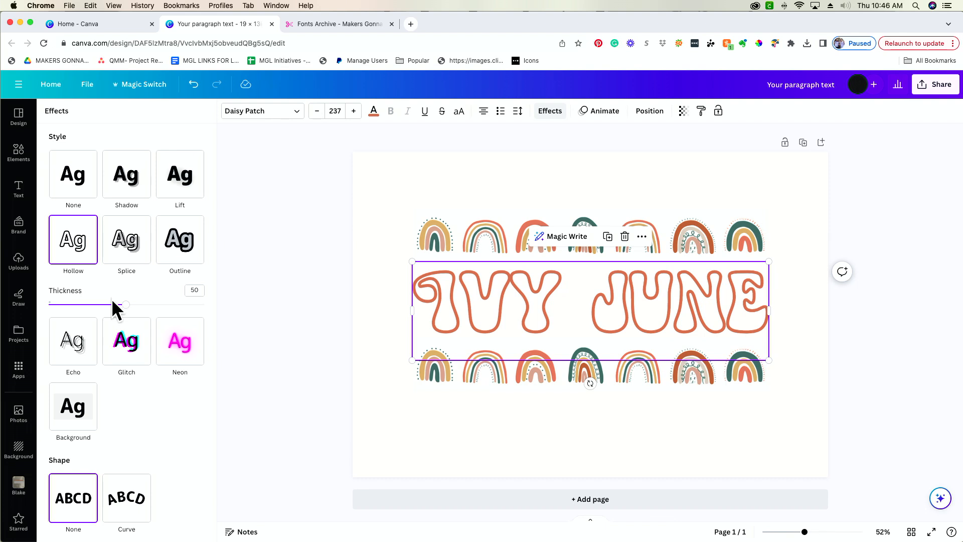
mouse_move(126, 304)
mouse_down()
mouse_move(178, 304)
mouse_move(73, 304)
mouse_move(135, 305)
mouse_move(125, 304)
mouse_up()
click(131, 246)
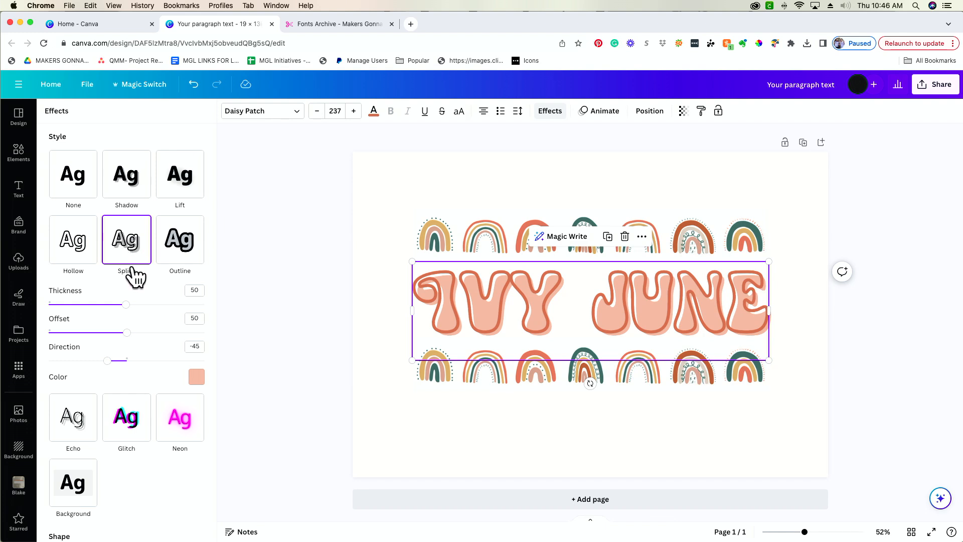
drag(126, 306, 136, 332)
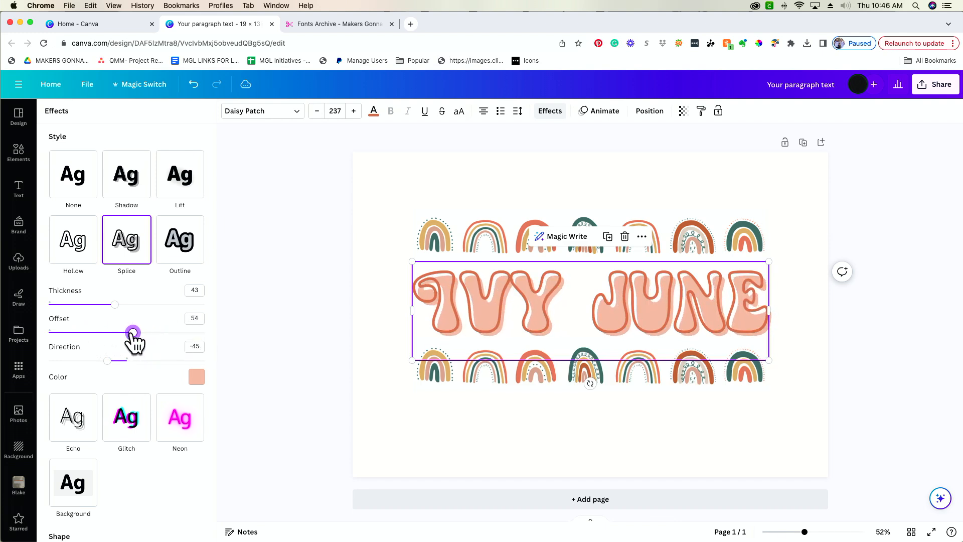
mouse_move(108, 362)
mouse_down()
mouse_move(51, 361)
mouse_move(101, 362)
mouse_up()
drag(131, 333, 120, 333)
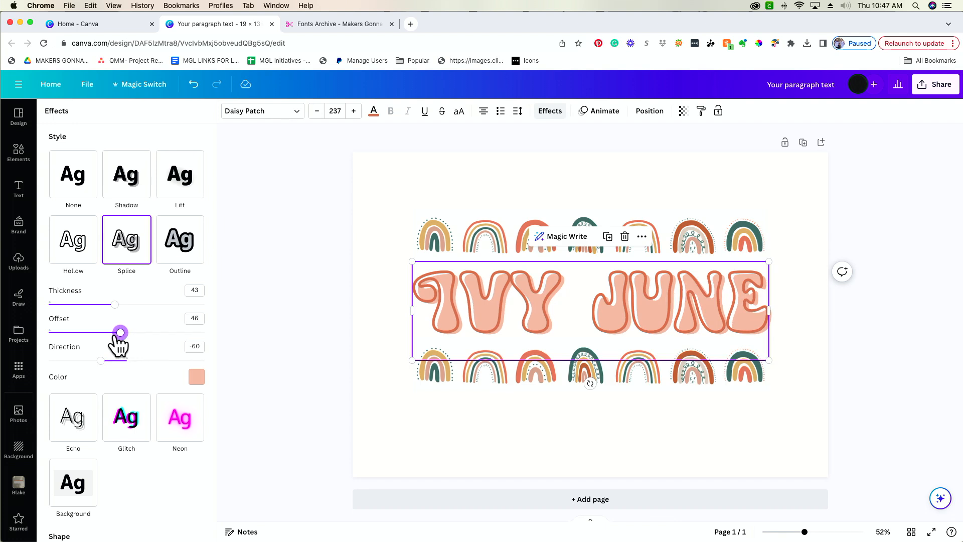
click(187, 255)
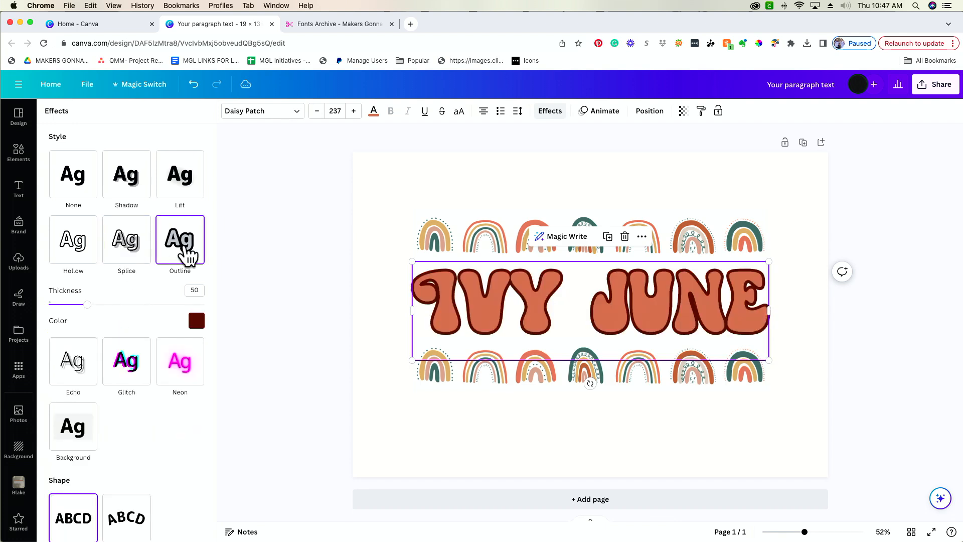
Make the outline a thicker dark teal, then switch to an orange Echo effect (offset 50, direction -45).
click(196, 321)
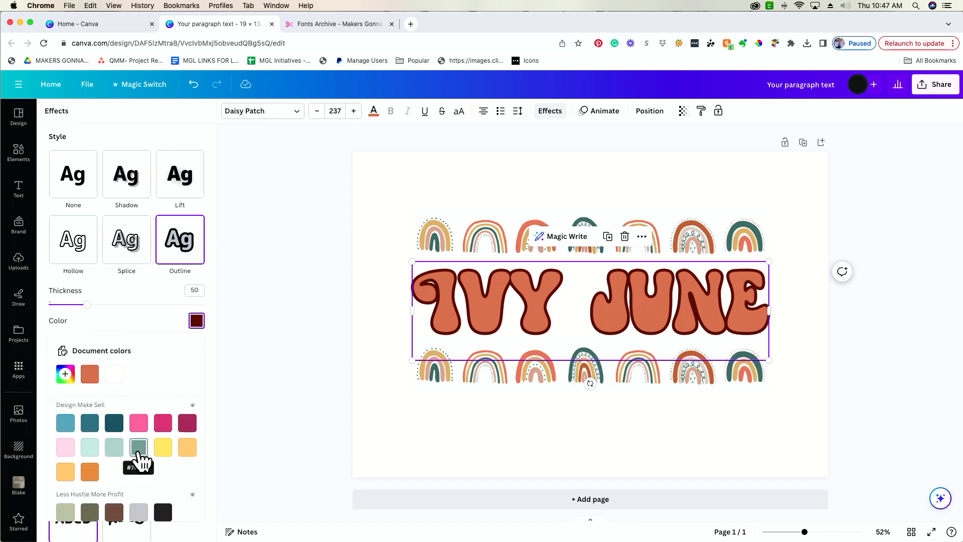
click(115, 424)
drag(88, 304, 120, 304)
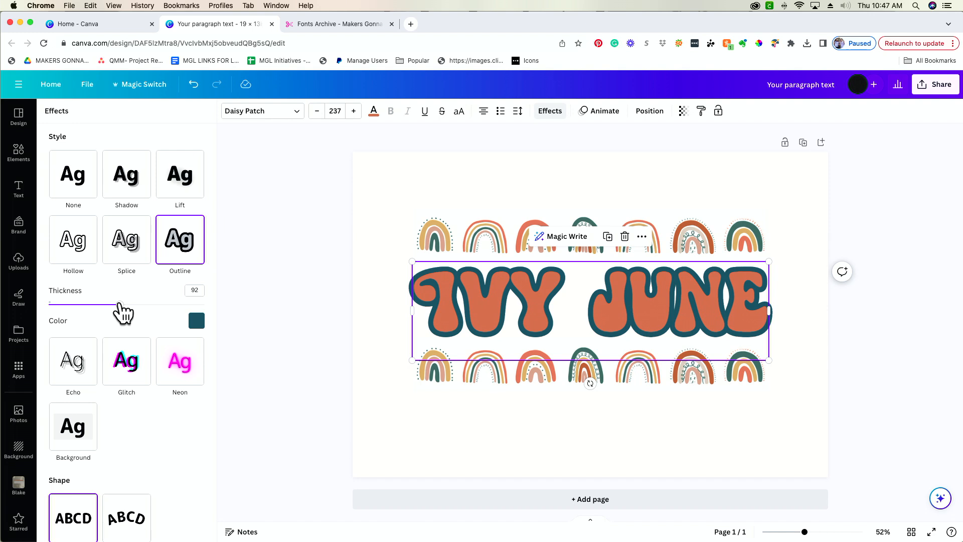
mouse_move(120, 304)
mouse_down()
mouse_move(202, 304)
mouse_move(116, 304)
mouse_up()
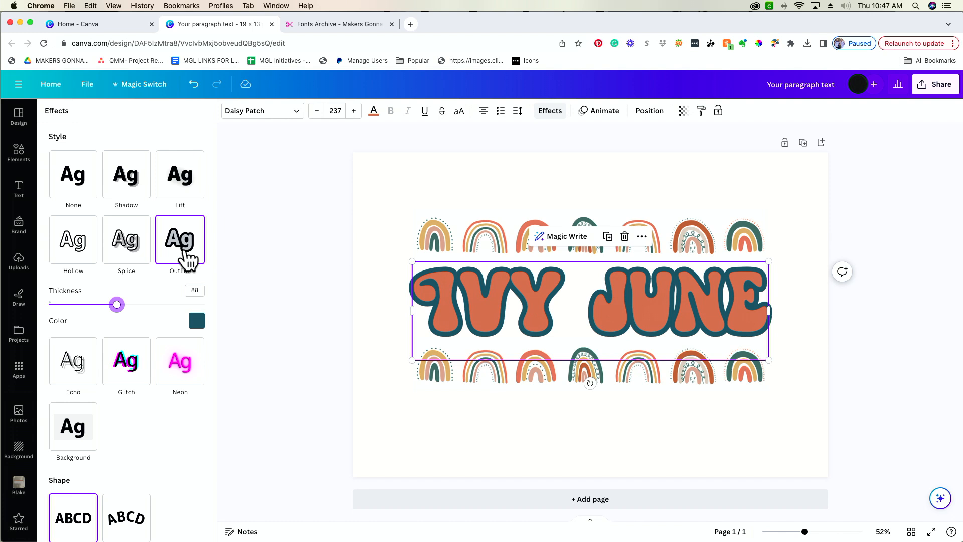
click(72, 364)
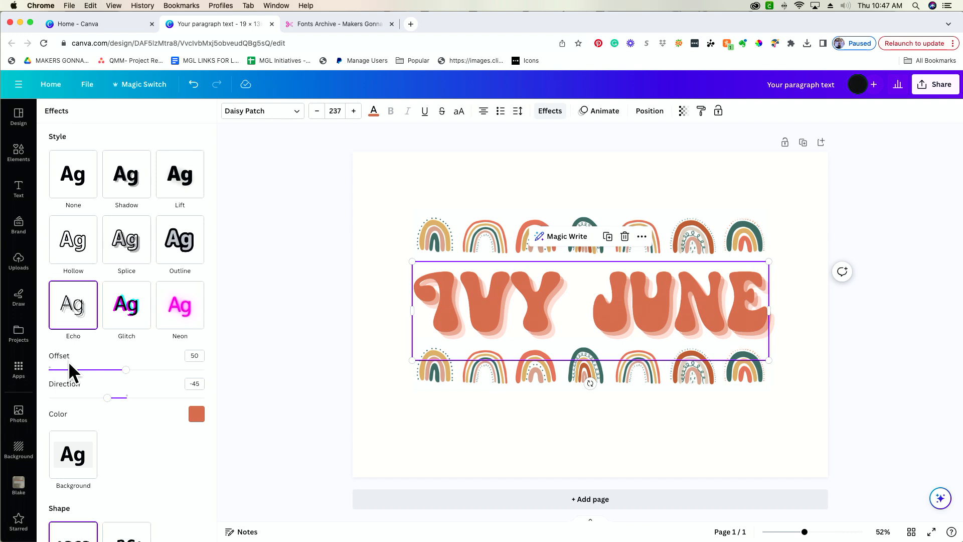
Tweak the Echo spread and Glitch colours, then apply a peach Neon glow at intensity 50.
drag(128, 377, 153, 370)
mouse_move(108, 397)
mouse_down()
mouse_move(73, 397)
mouse_move(123, 398)
mouse_move(114, 398)
mouse_up()
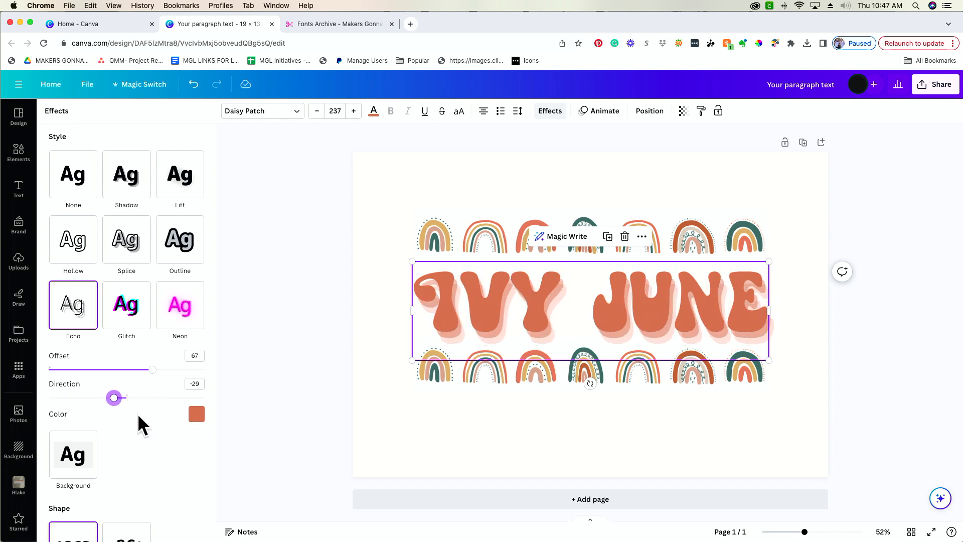
click(133, 312)
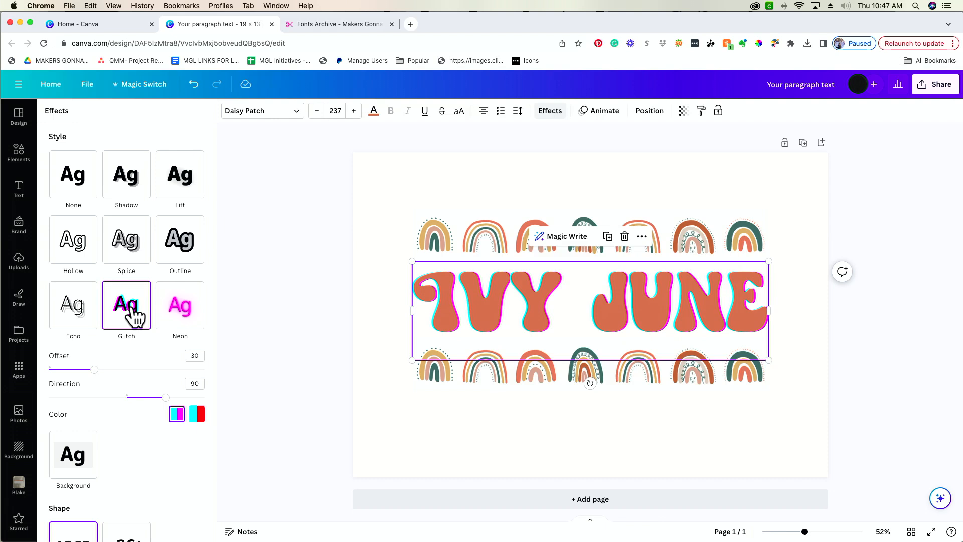
click(196, 414)
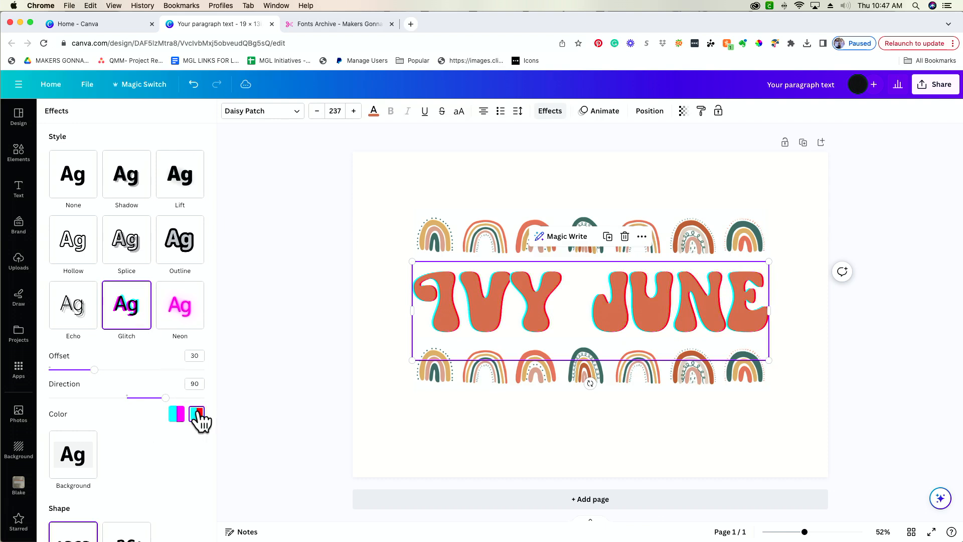
click(177, 412)
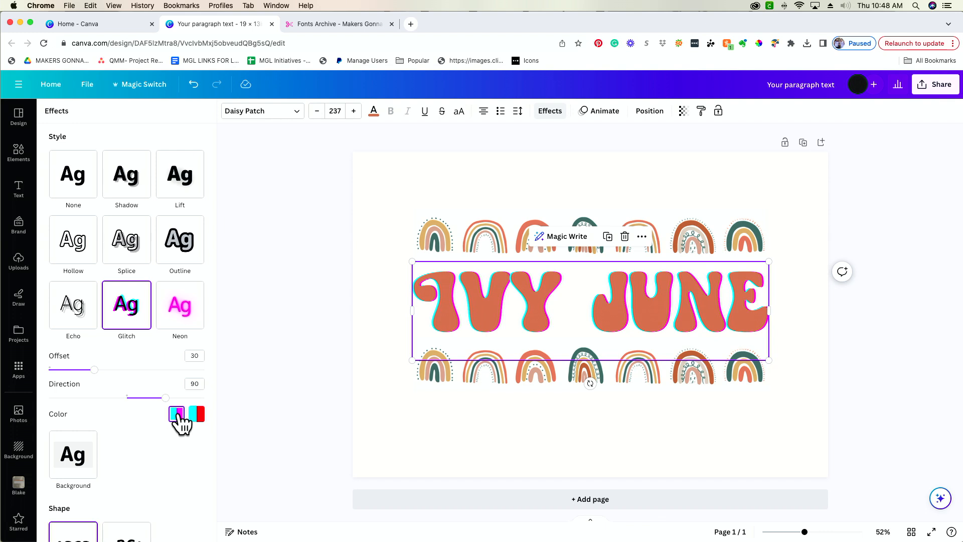
scroll(77, 445, down, 1)
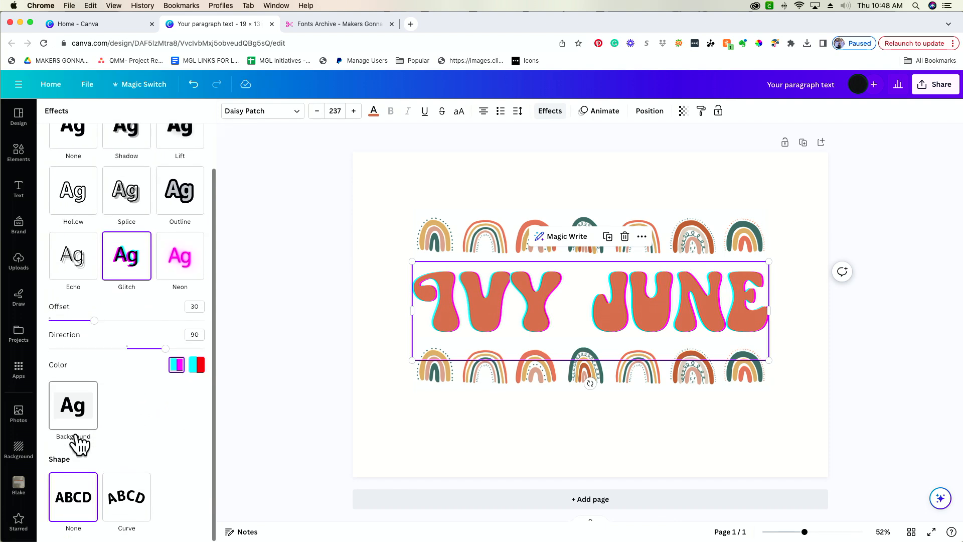
click(173, 307)
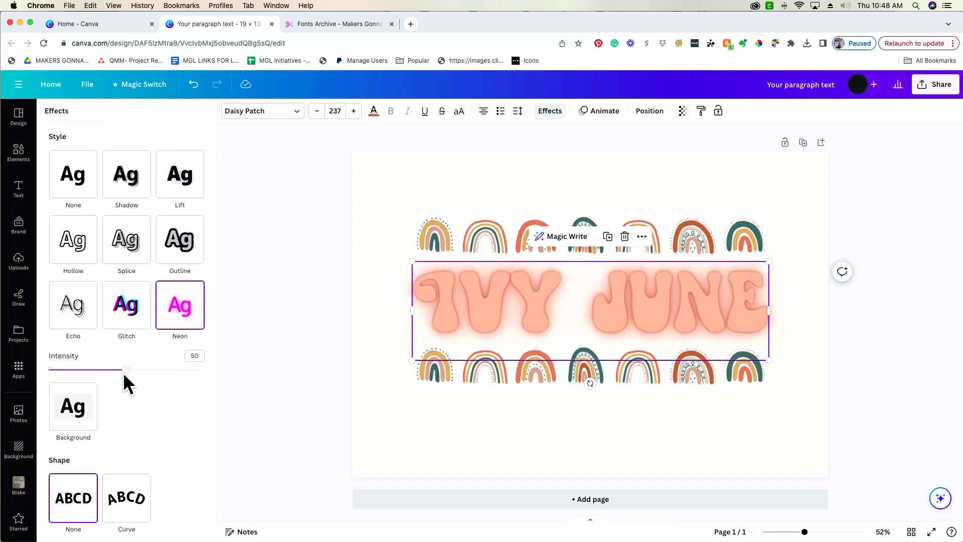
Slide the Neon intensity down and up, settling at 69 for stronger peach letters.
drag(126, 370, 84, 370)
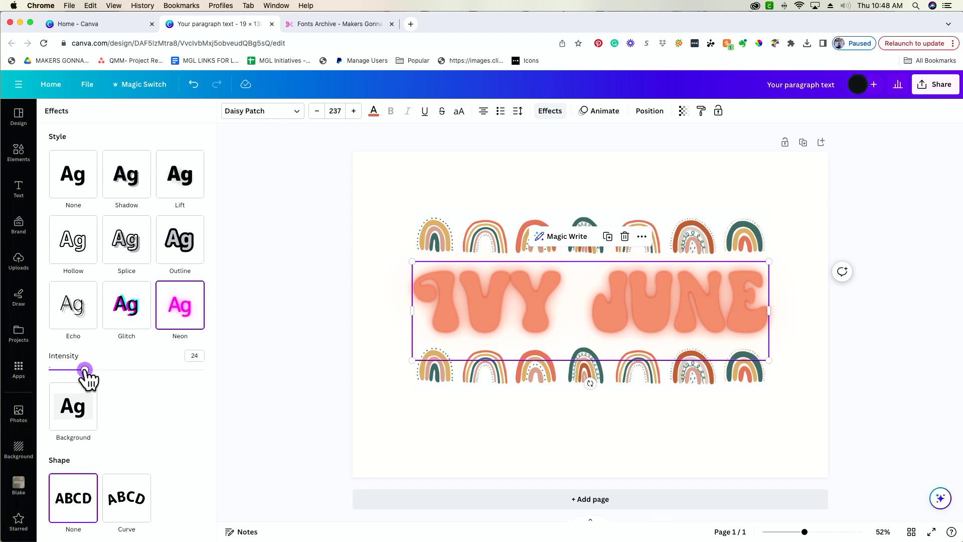
drag(85, 370, 180, 370)
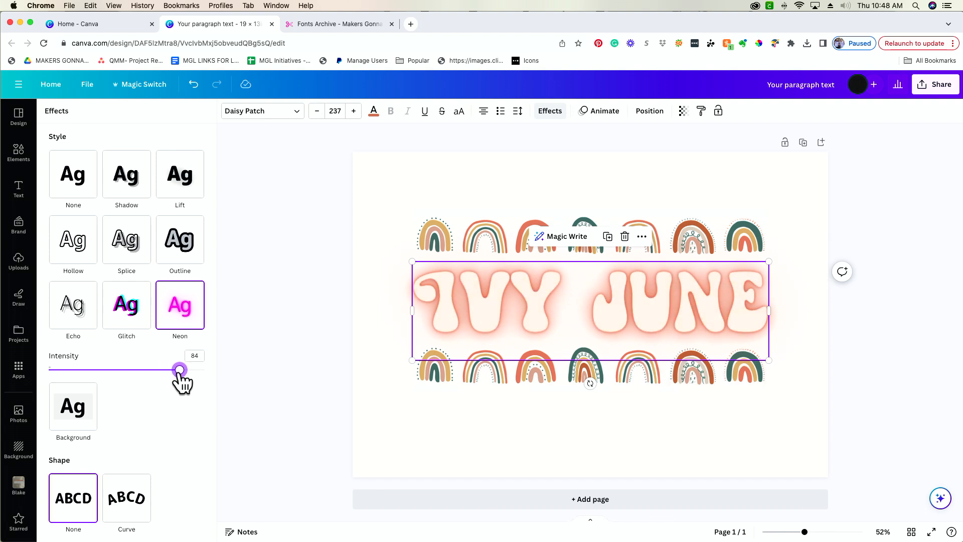
drag(180, 369, 154, 369)
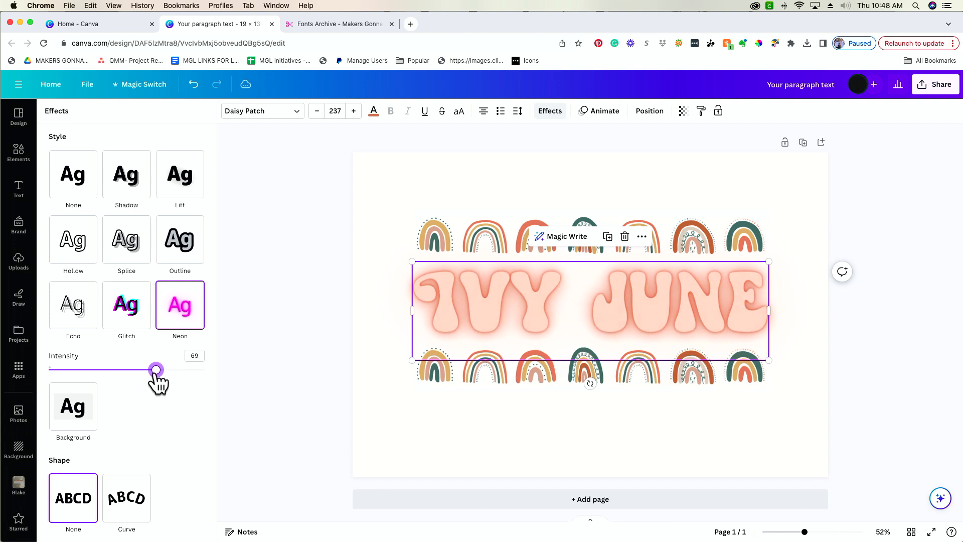
scroll(154, 374, down, 1)
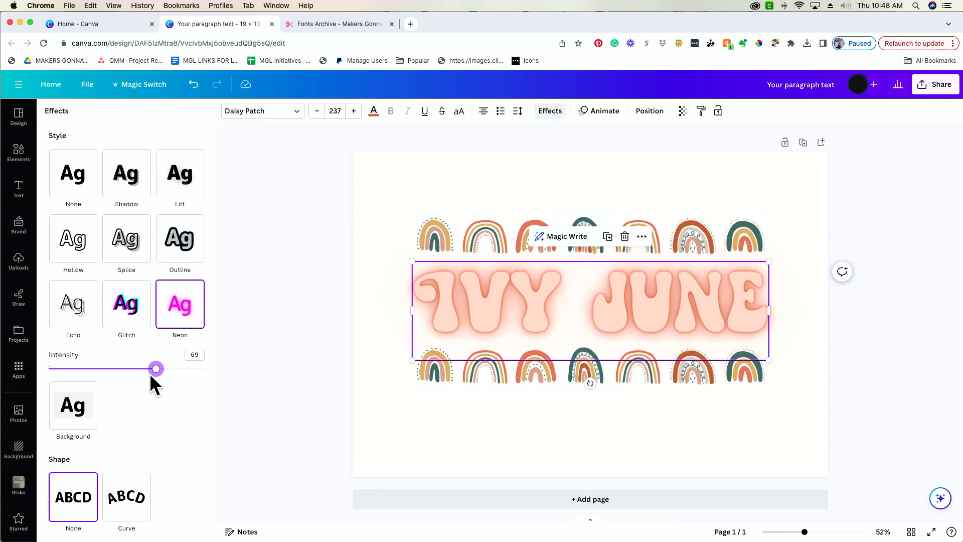
Try a Curve arc on IVY JUNE, straighten it again, and apply the Splice effect.
click(132, 502)
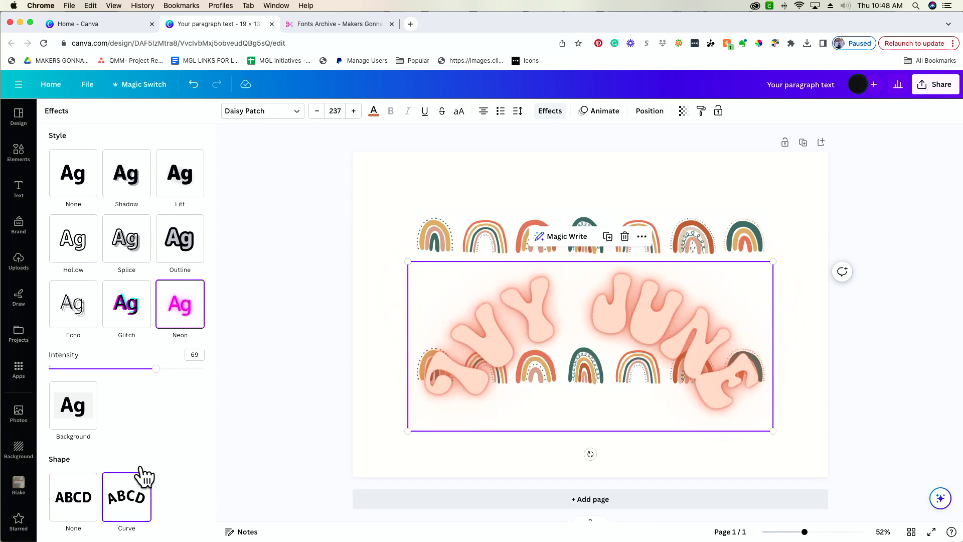
drag(157, 369, 149, 369)
scroll(151, 522, down, 1)
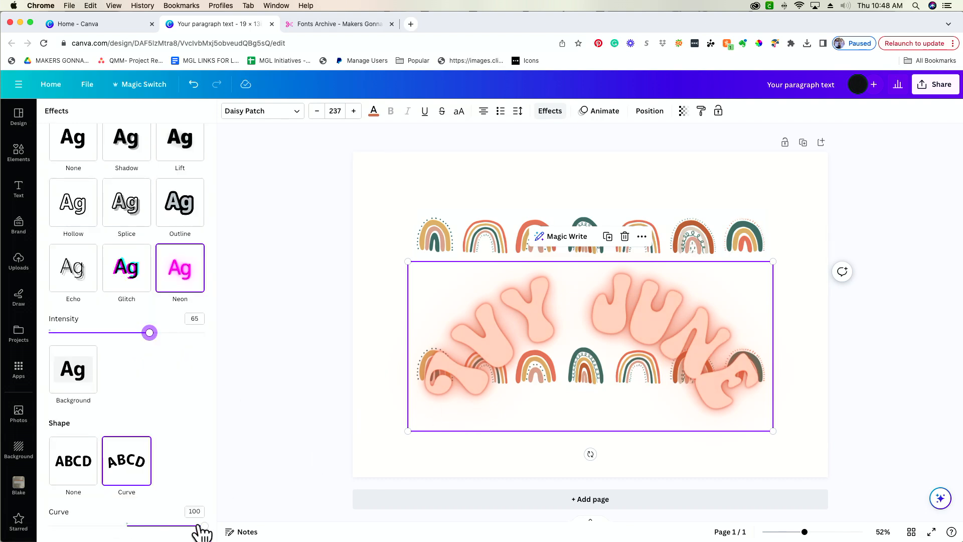
drag(204, 527, 141, 526)
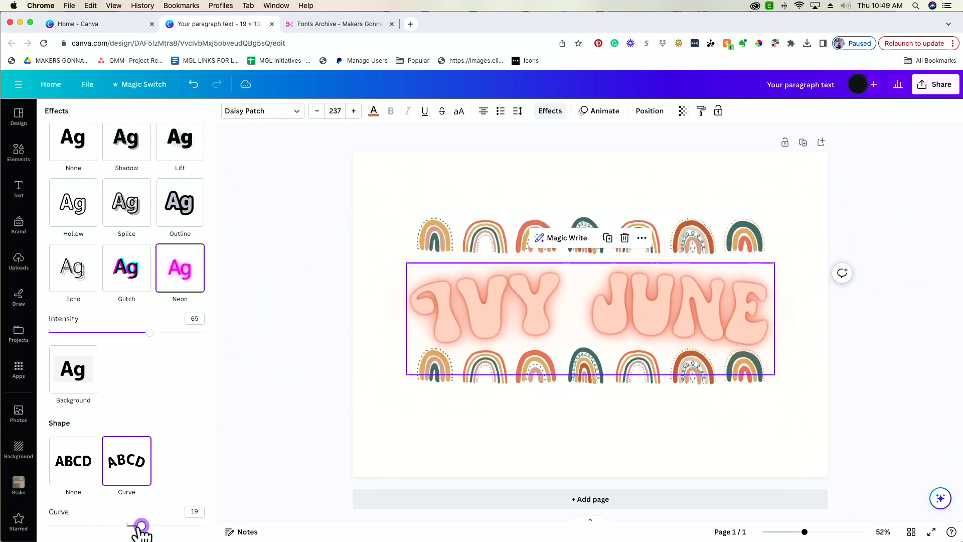
click(65, 469)
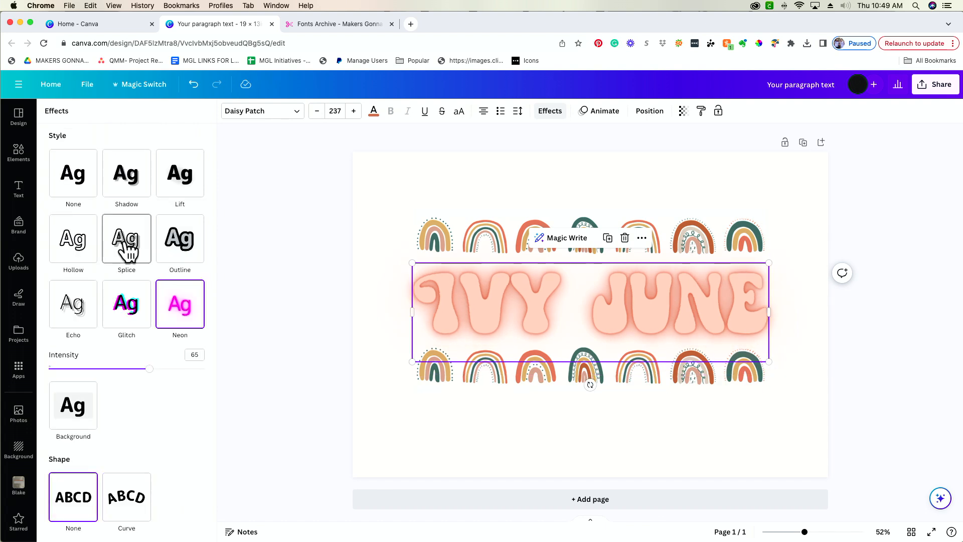
click(128, 249)
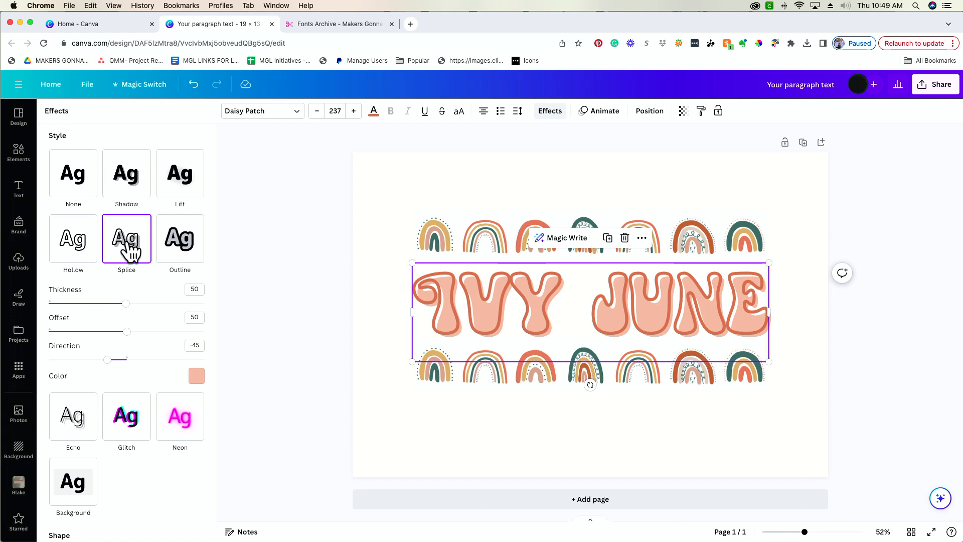
scroll(131, 245, down, 1)
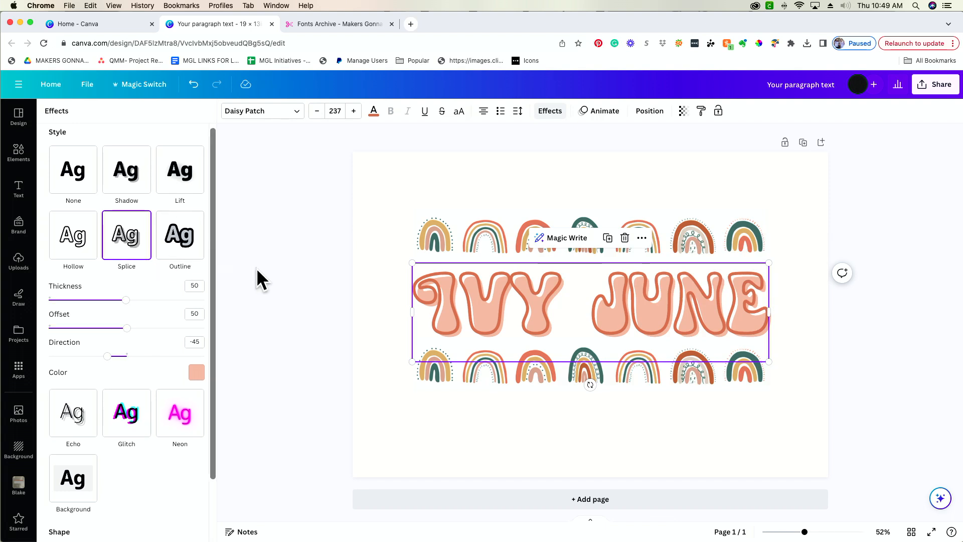
click(925, 304)
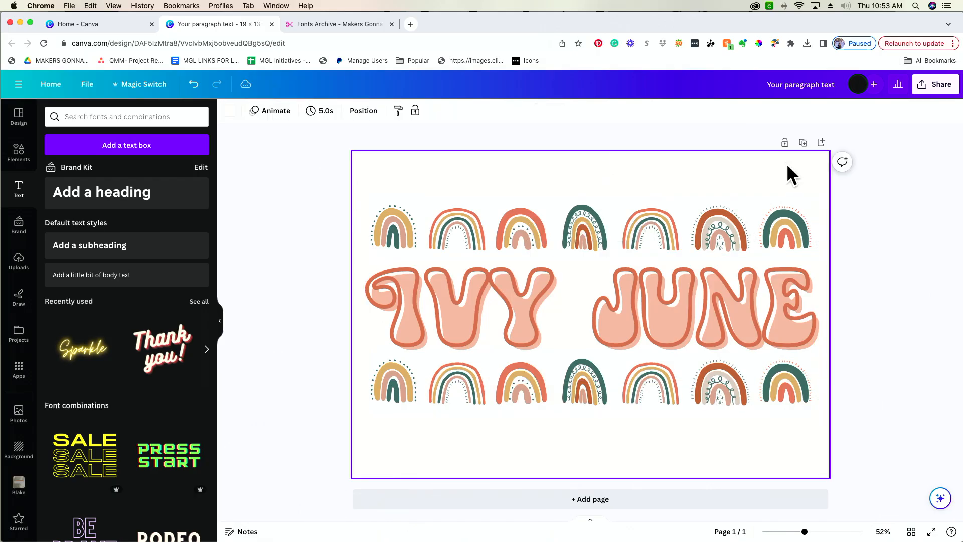
drag(787, 164, 640, 434)
Group the rainbows and name, shrink the group to about 14.9 wide, centre it, then ungroup.
click(599, 171)
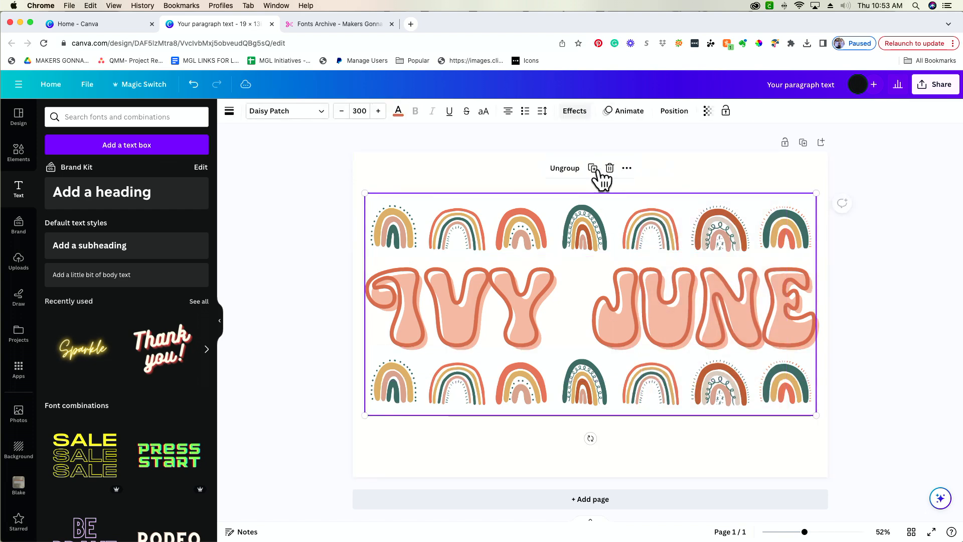
drag(815, 415, 737, 374)
drag(651, 310, 691, 322)
click(708, 450)
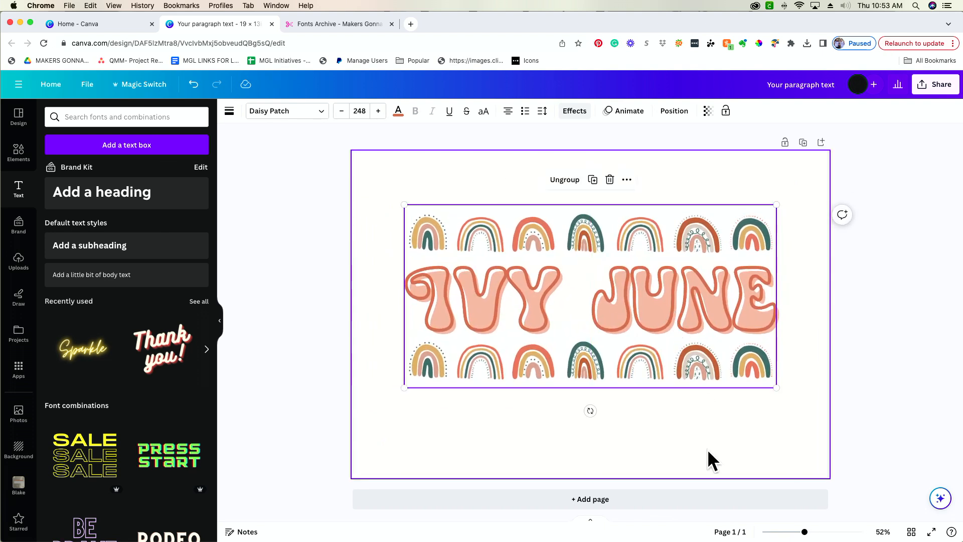
click(657, 336)
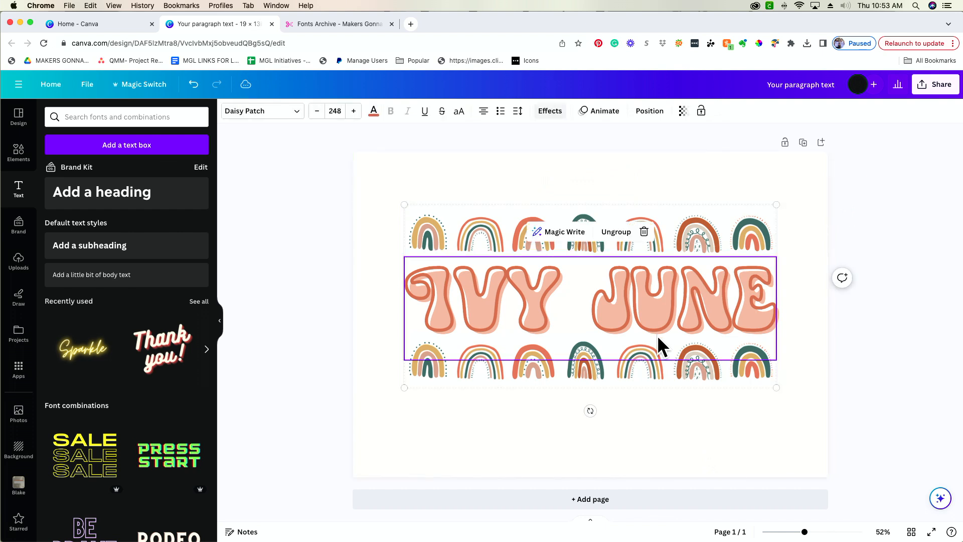
click(621, 236)
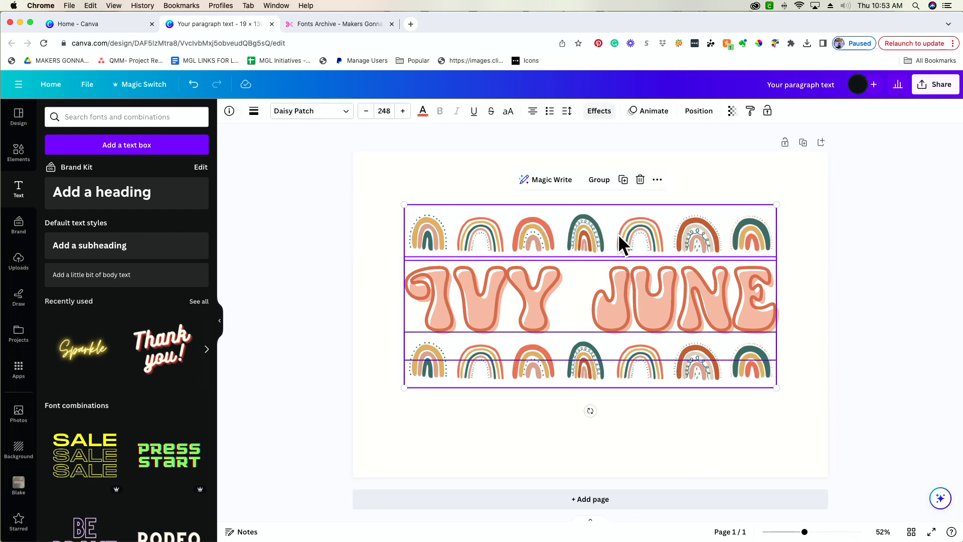
click(785, 234)
Nudge the top rainbow row up and the bottom row down, then reselect the whole design.
click(710, 231)
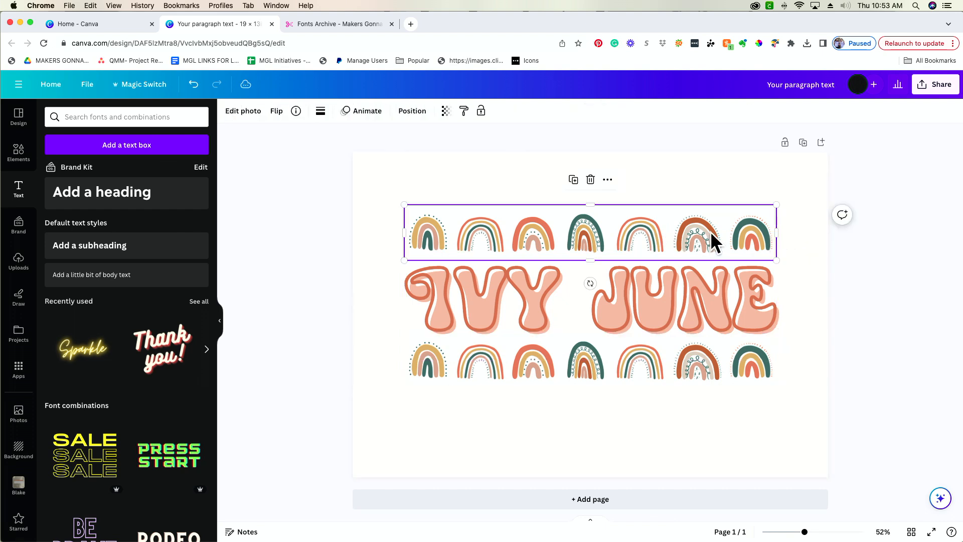
key(shift+Up)
key(shift+Up)
key(shift+Up)
key(shift+Up)
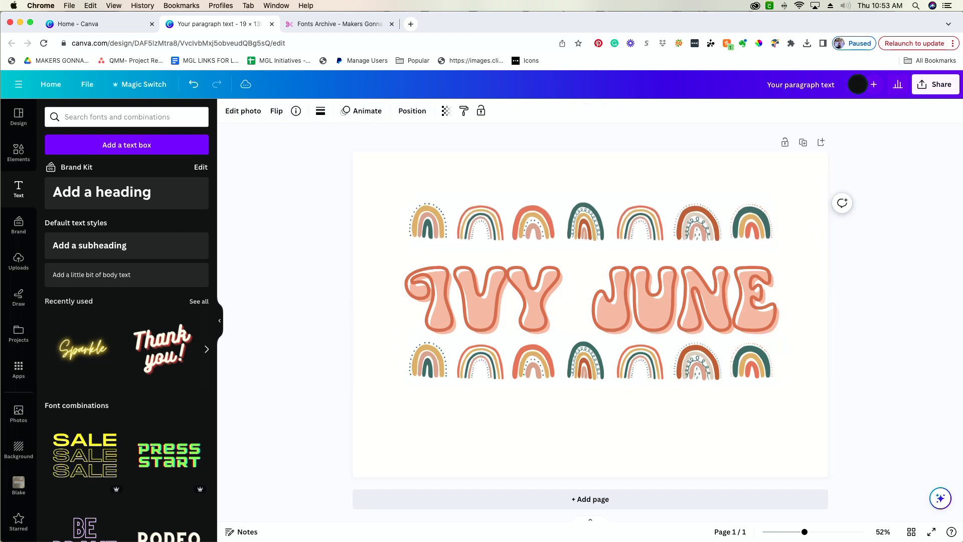
click(660, 372)
click(785, 379)
click(740, 379)
key(shift+Down)
key(shift+Down)
key(shift+Down)
key(shift+Down)
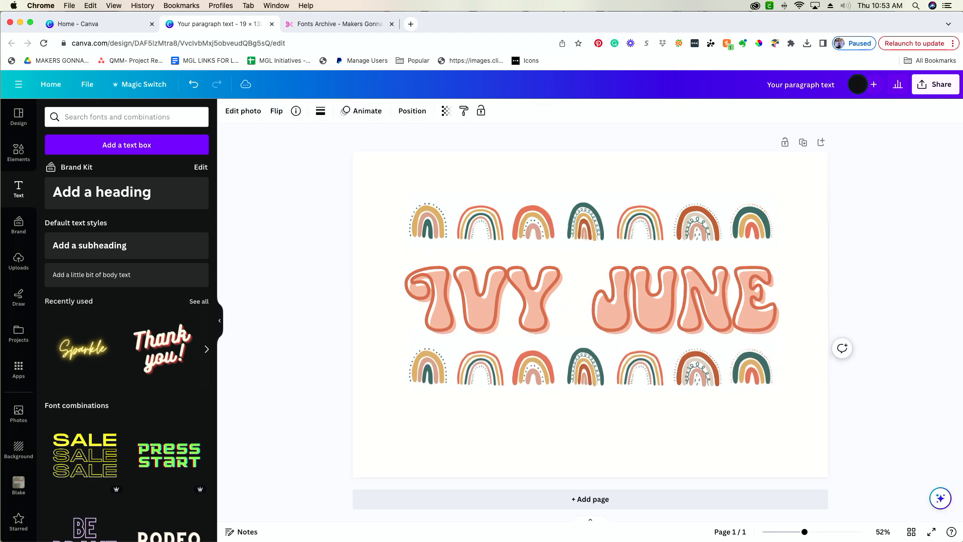
key(shift+Down)
key(shift+Down)
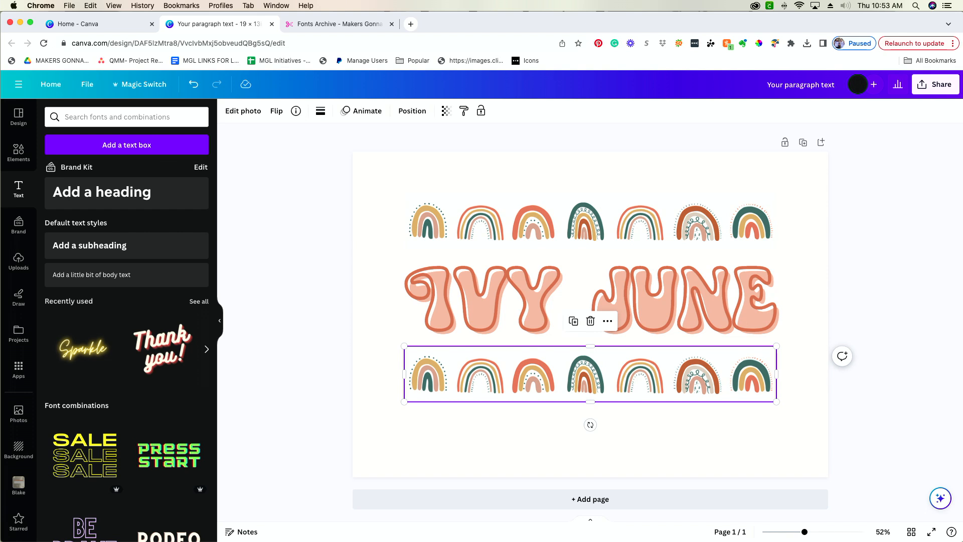
key(shift+Down)
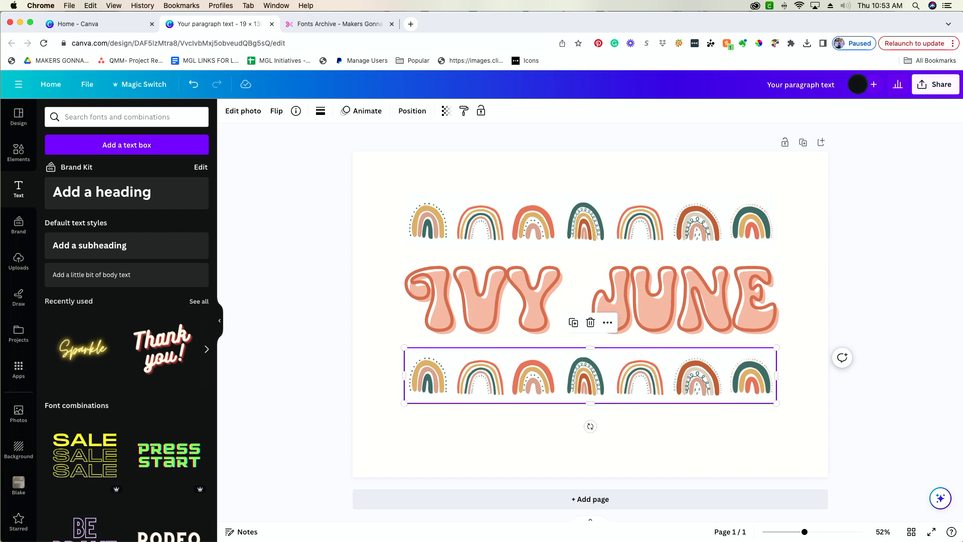
drag(799, 180, 616, 410)
drag(775, 403, 775, 403)
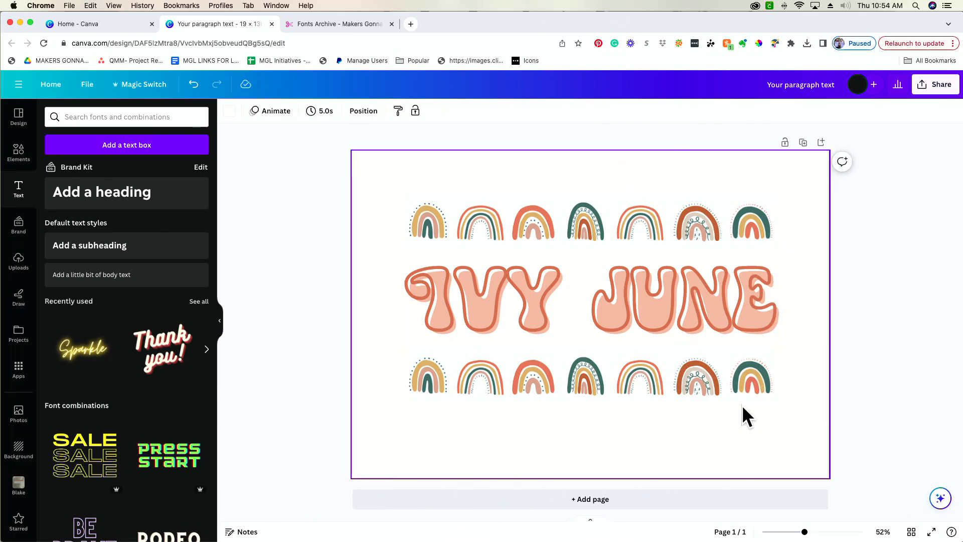
click(725, 386)
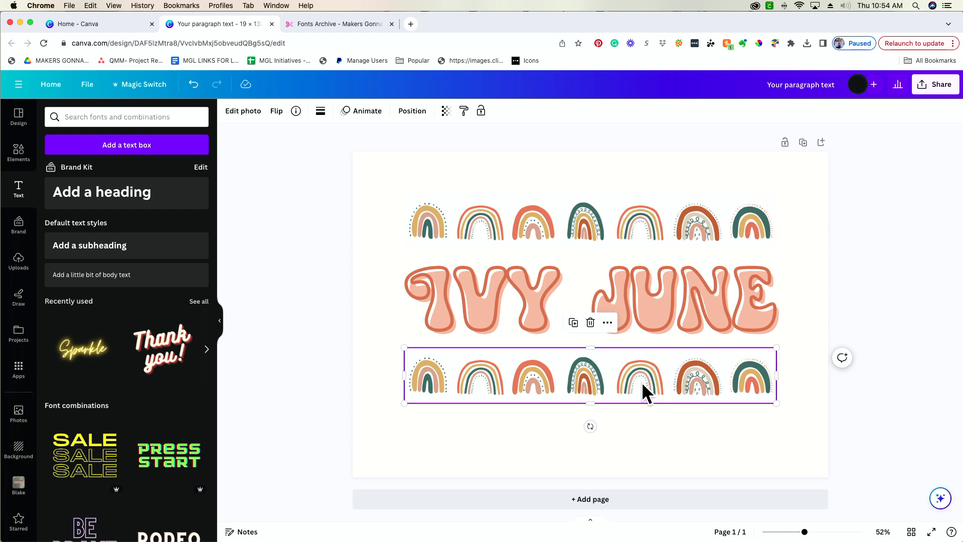
click(276, 111)
click(310, 143)
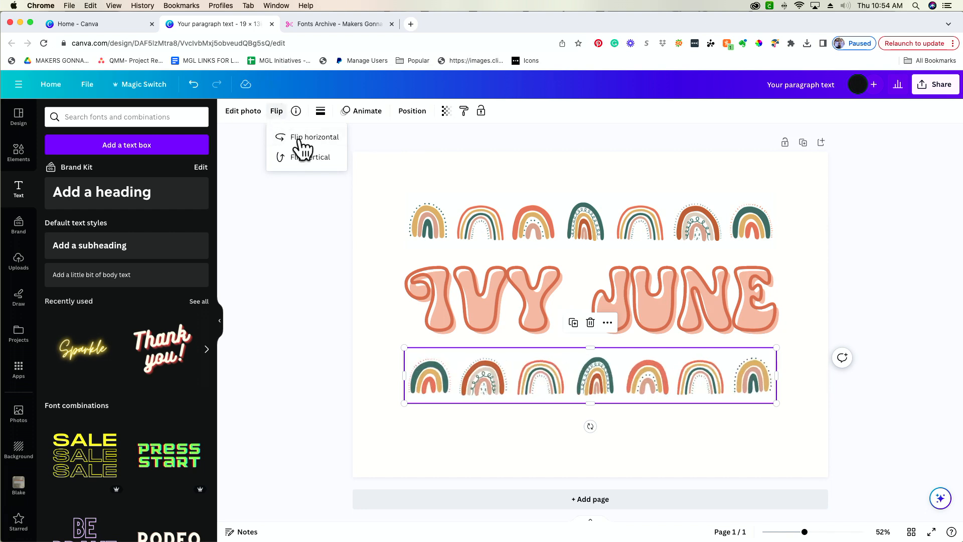
click(301, 138)
click(481, 461)
click(498, 306)
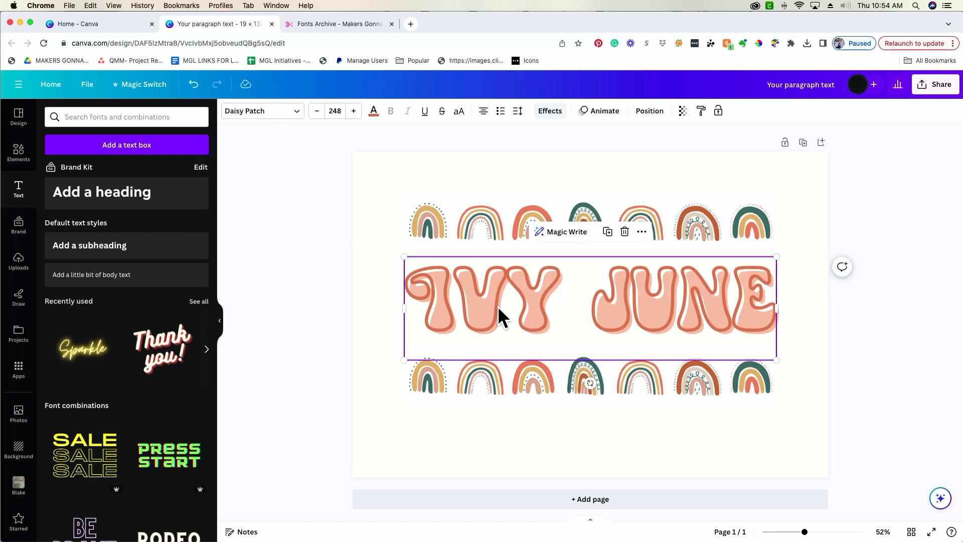
click(805, 193)
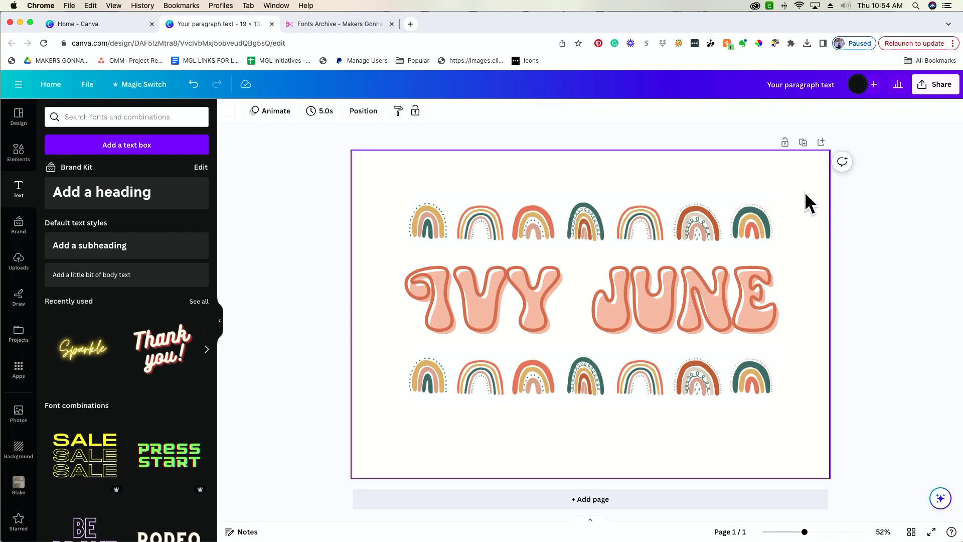
click(942, 86)
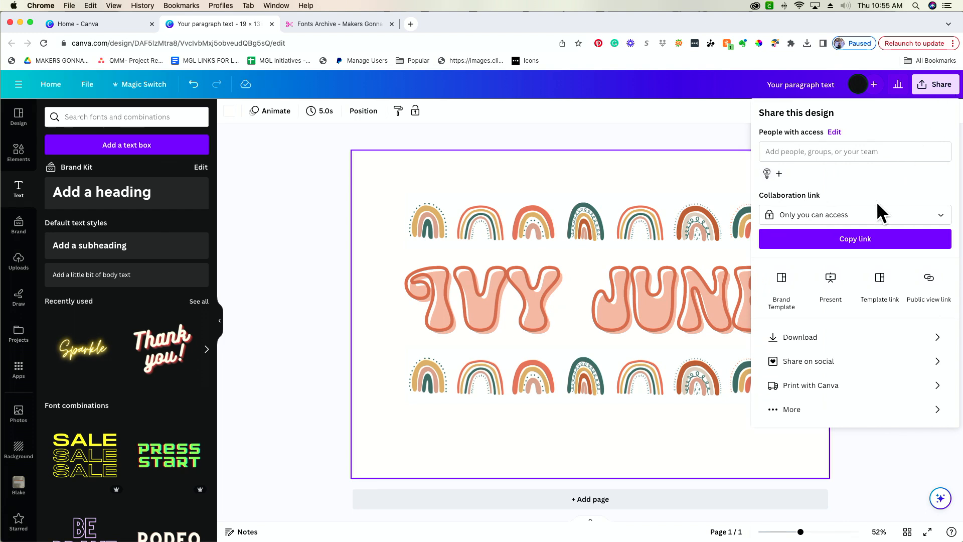
click(804, 339)
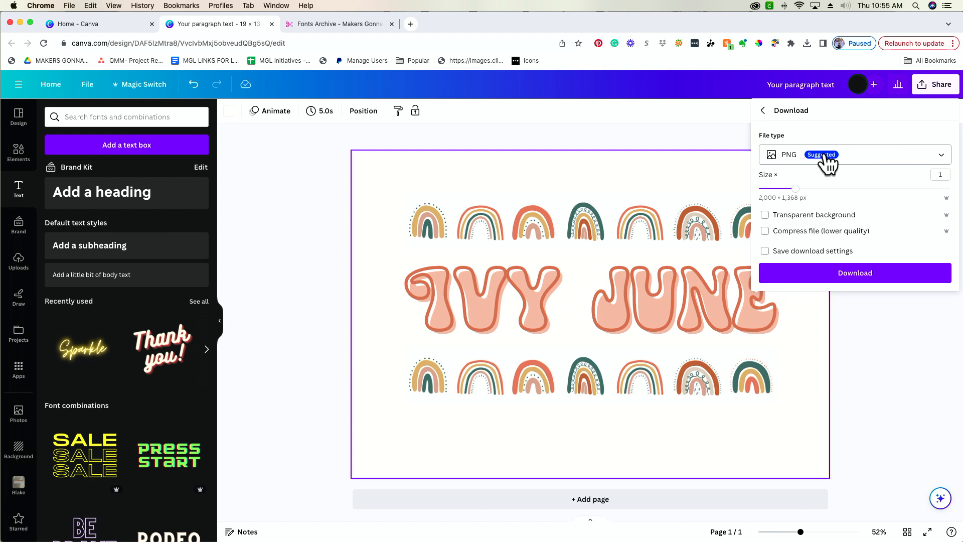
click(845, 274)
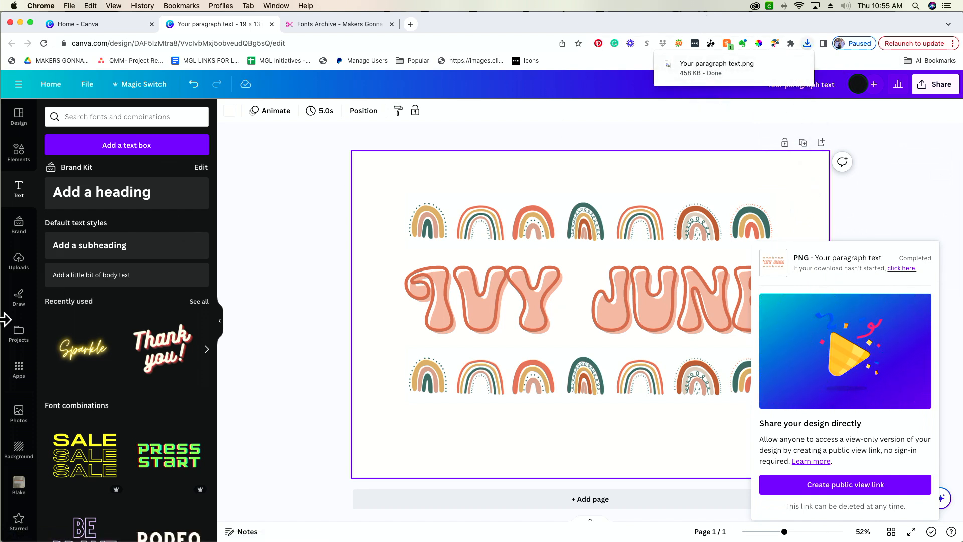
click(537, 124)
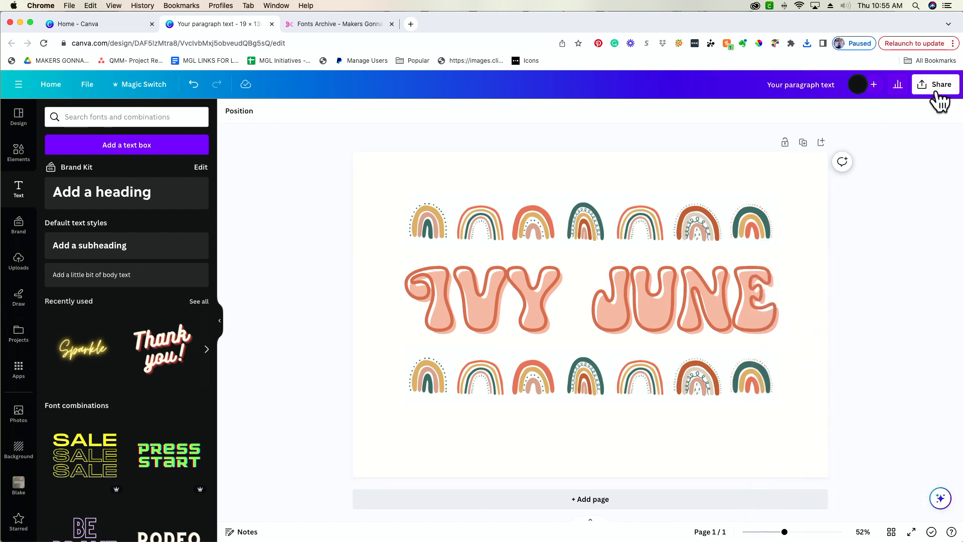
Upload 'Your paragraph text.png' from Downloads and place it on a new blank page 2.
click(644, 510)
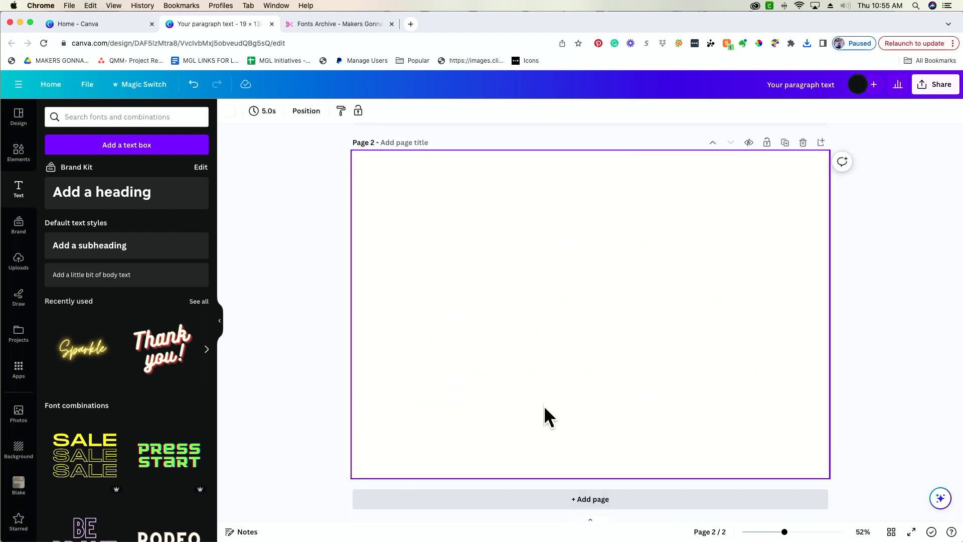
click(20, 262)
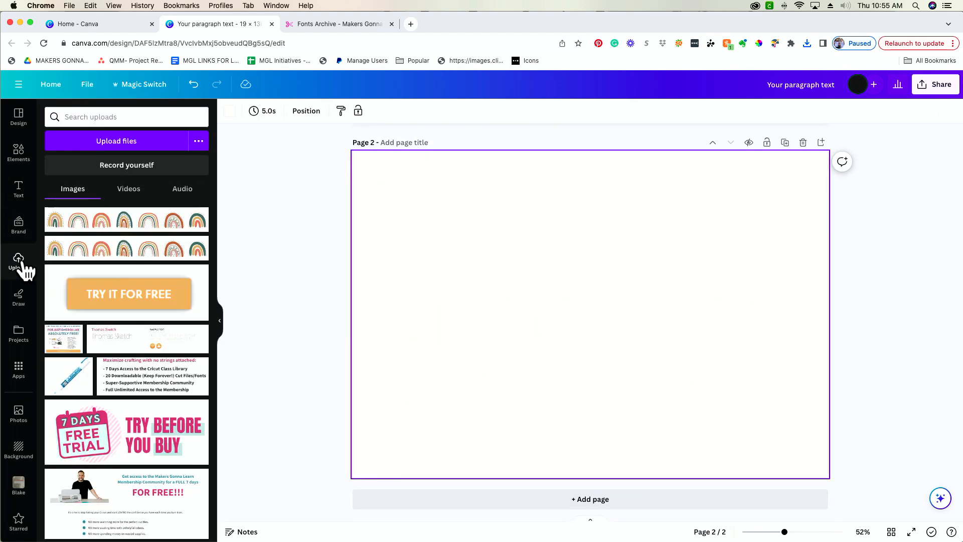
key(super+Tab)
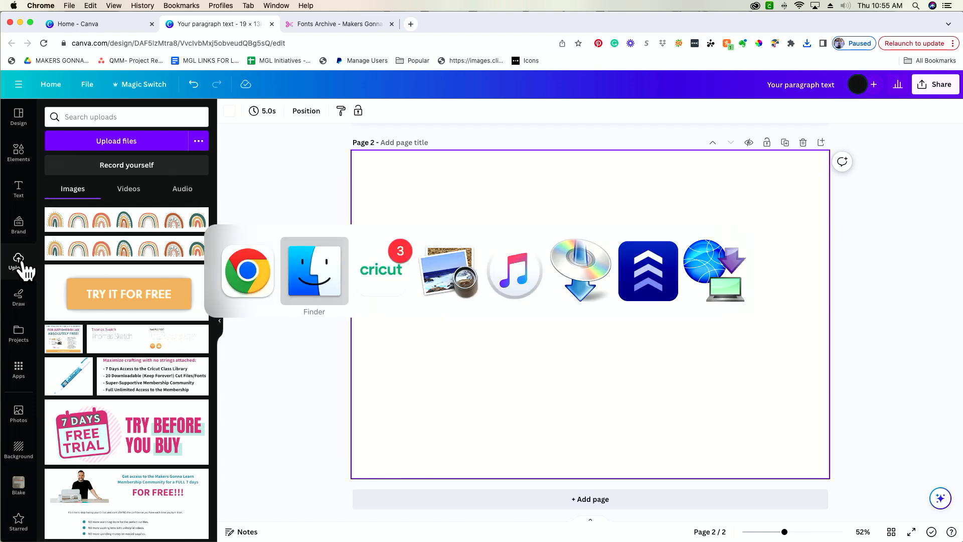
key(super+shift+Tab)
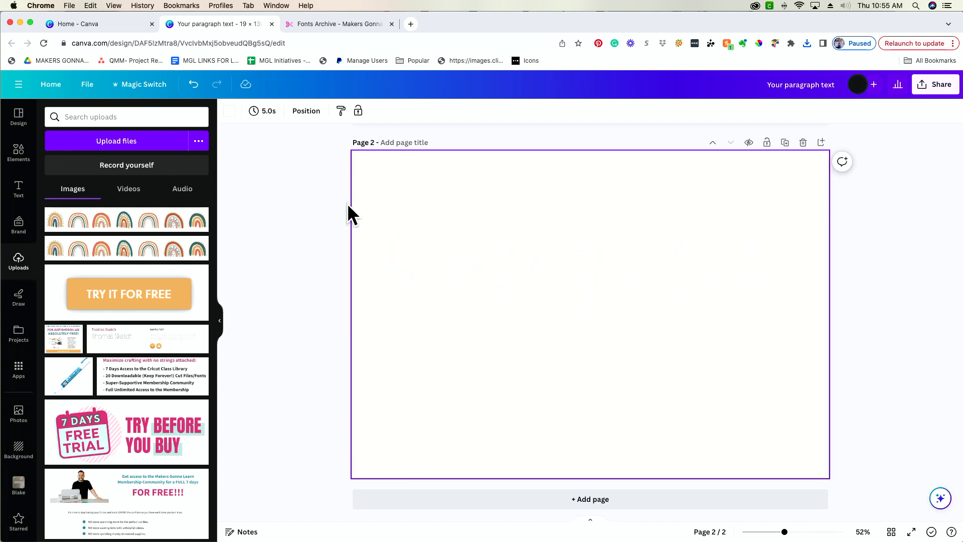
key(super+Tab)
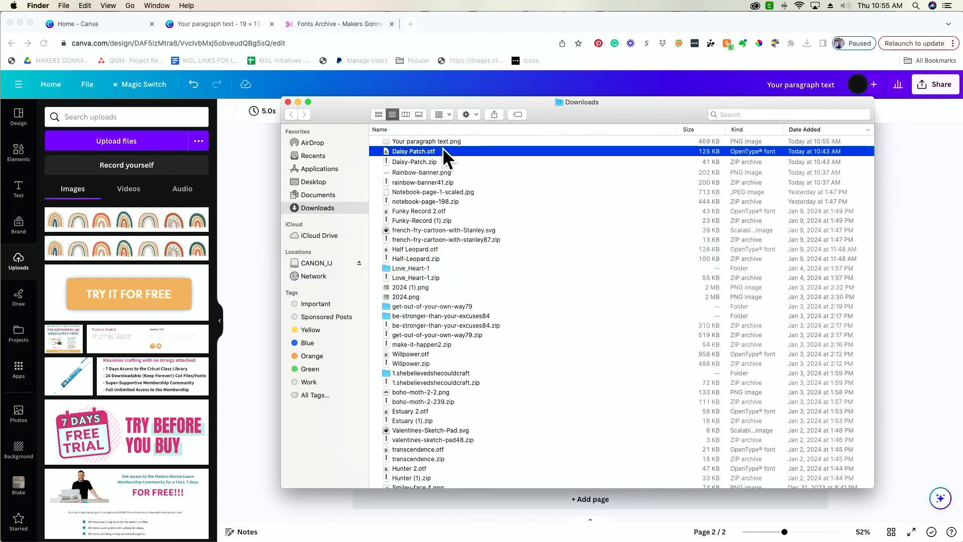
drag(446, 138, 149, 229)
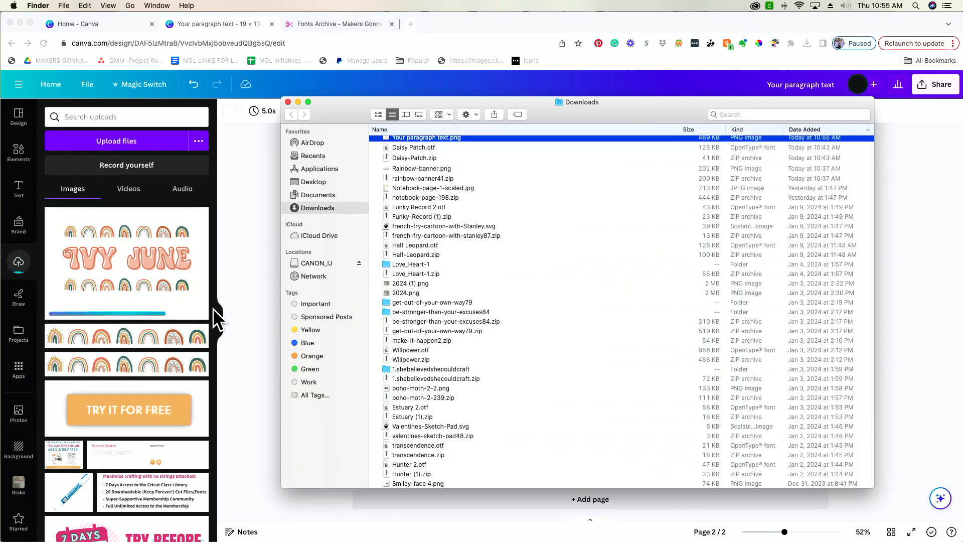
click(140, 276)
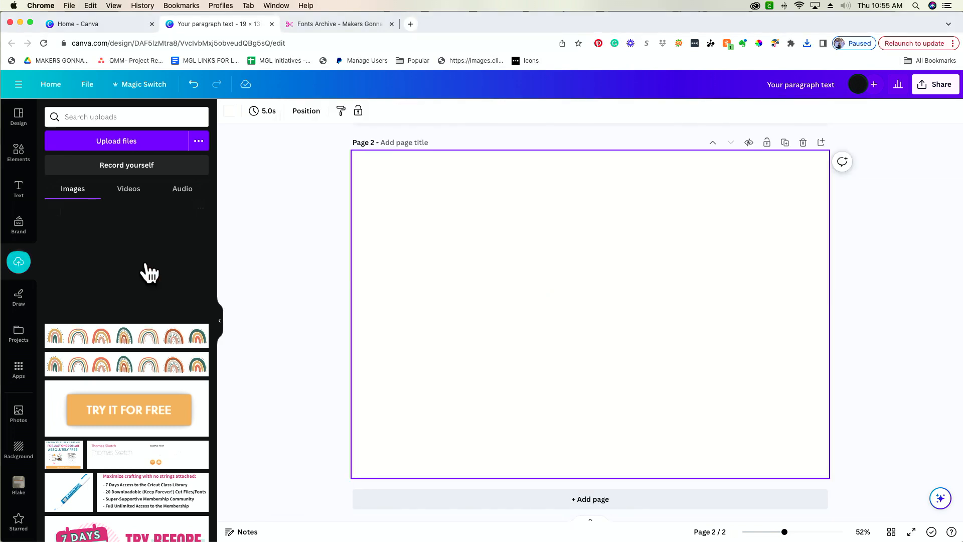
click(148, 272)
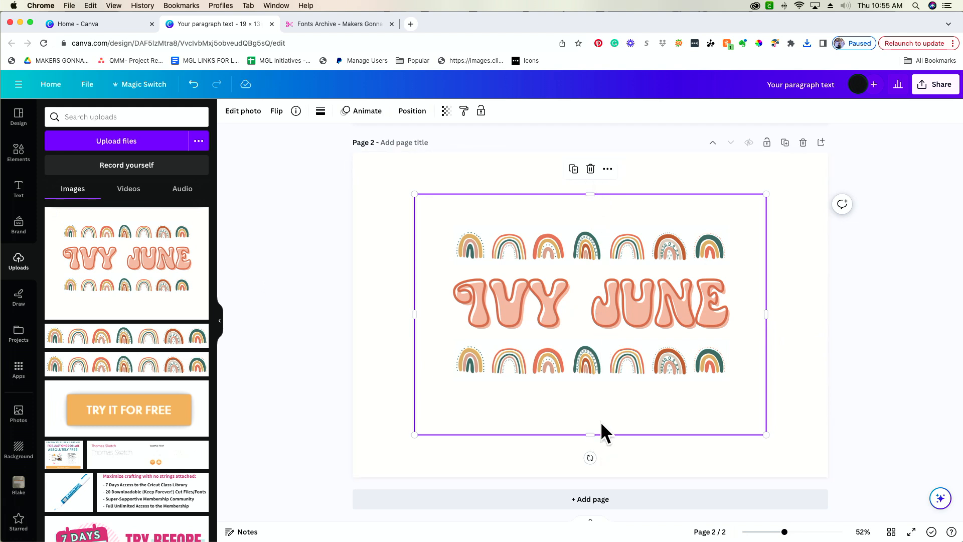
Crop the white margins from the image's bottom, top, right and left edges to hug the rainbows.
drag(590, 433, 590, 375)
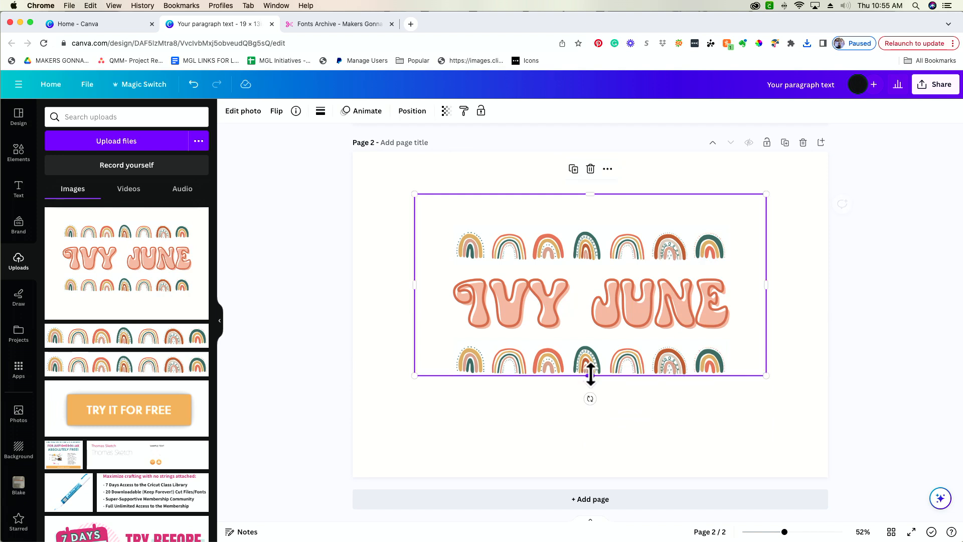
drag(590, 194, 591, 219)
drag(784, 532, 808, 534)
scroll(652, 245, up, 3)
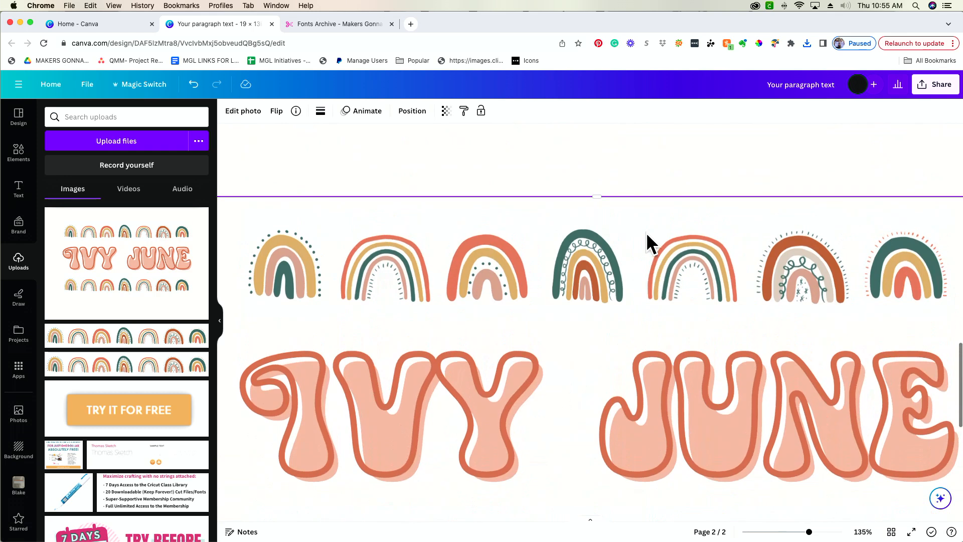
drag(598, 197, 597, 225)
scroll(598, 224, right, 6)
scroll(599, 224, down, 3)
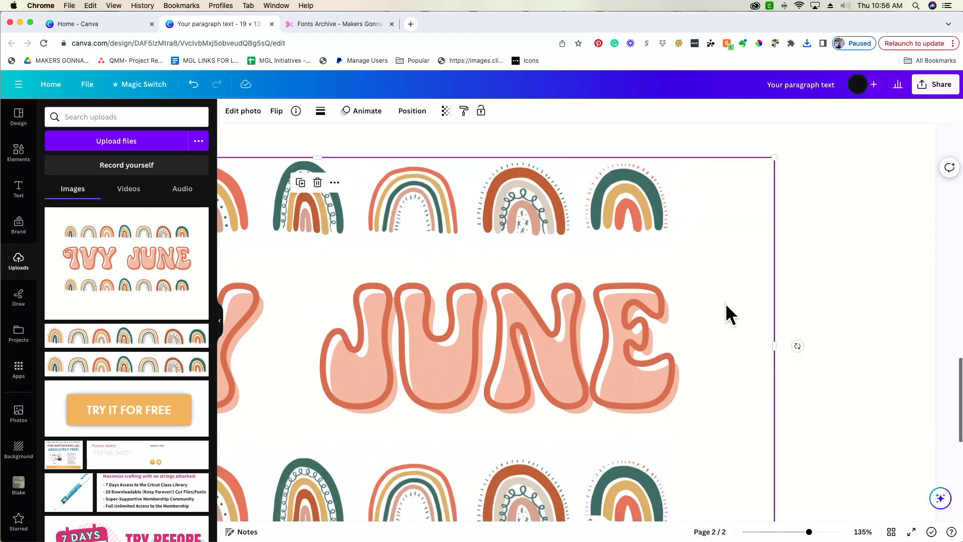
drag(774, 346, 681, 346)
scroll(512, 314, left, 10)
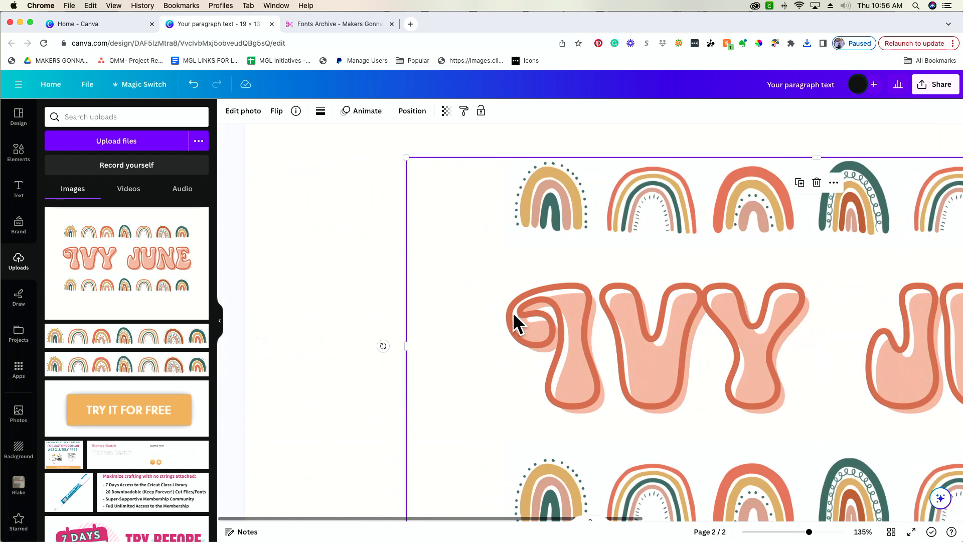
drag(405, 346, 503, 347)
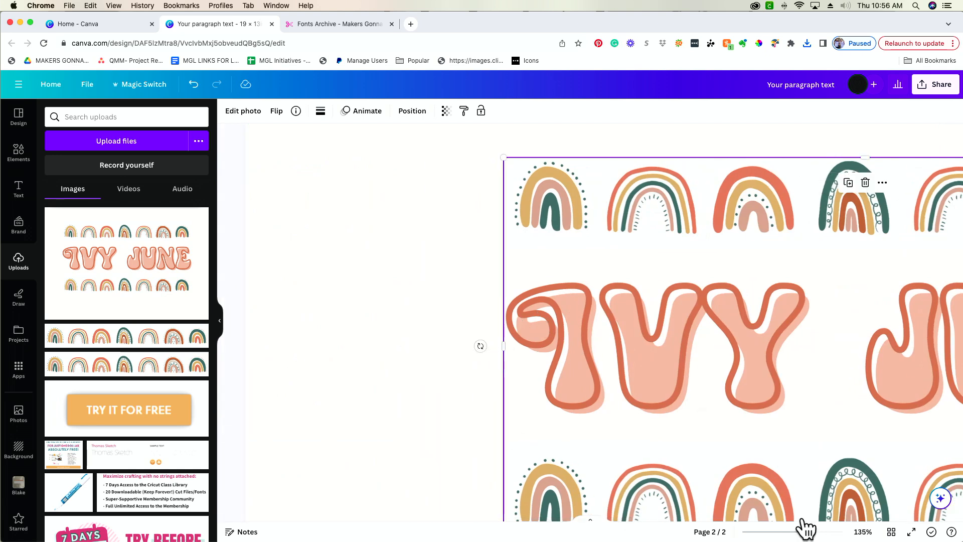
drag(809, 532, 791, 532)
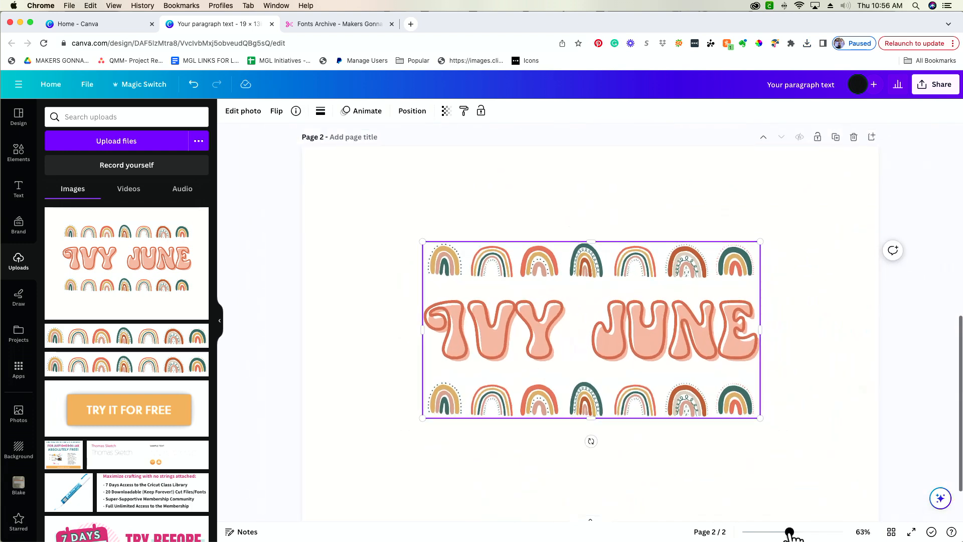
Flip the IVY JUNE image horizontally and enlarge it.
click(277, 113)
click(309, 137)
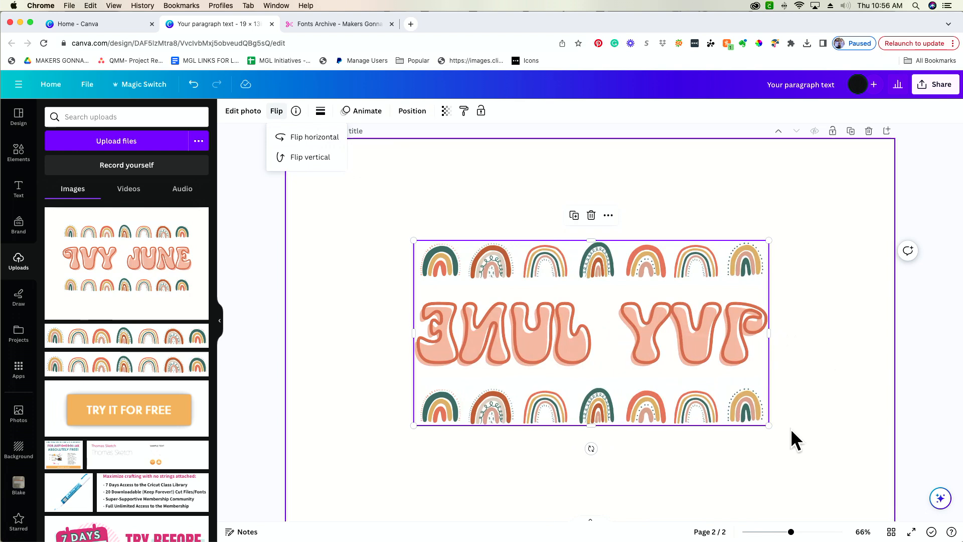
drag(769, 426, 858, 494)
Move the image to the upper left, resize it to about 14.9 × 7.8, then delete it.
drag(793, 406, 724, 370)
drag(798, 441, 818, 456)
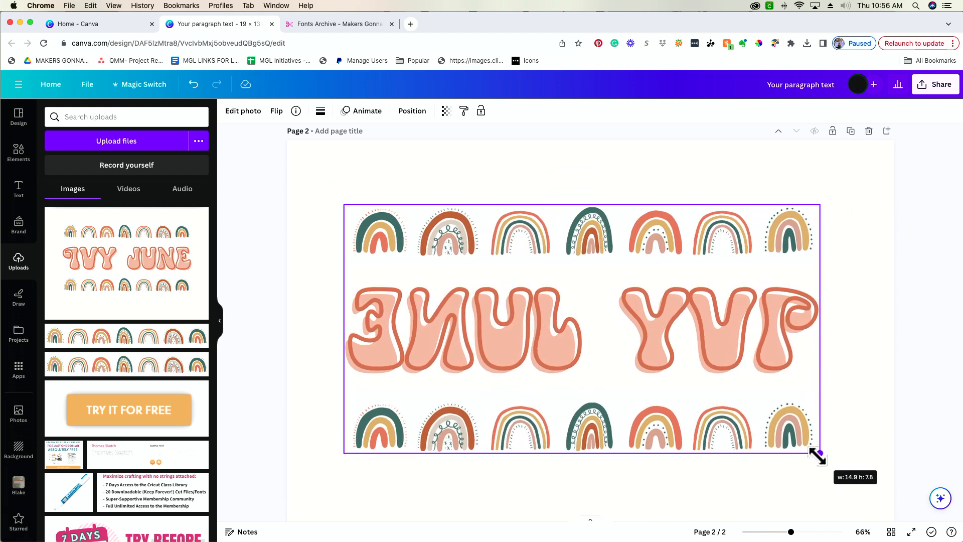
drag(817, 457, 821, 458)
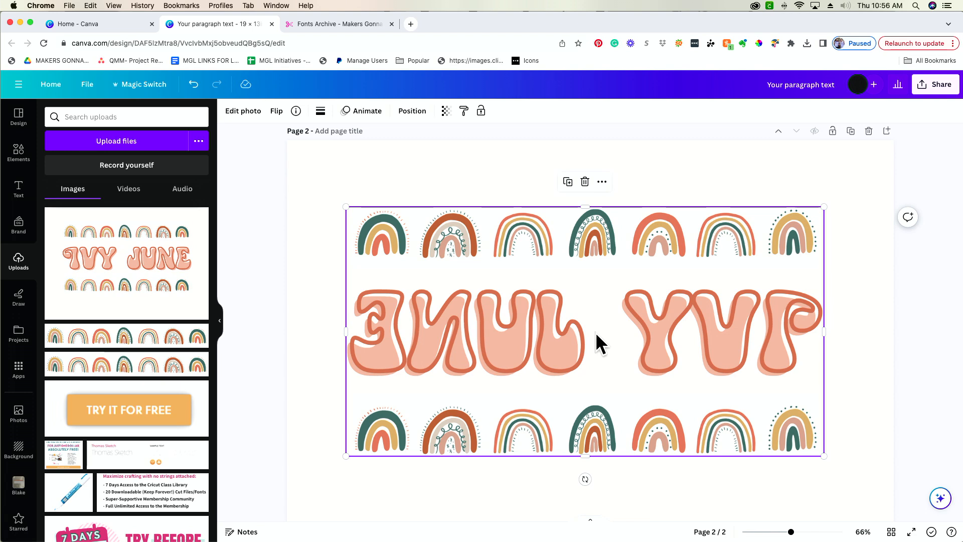
scroll(669, 333, down, 2)
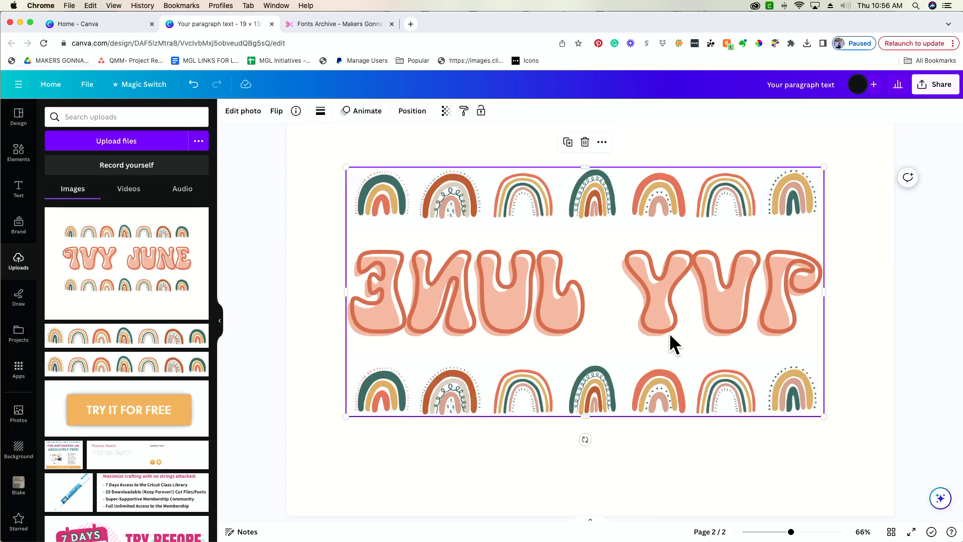
key(BackSpace)
Delete the empty second page and select the IVY JUNE page.
scroll(670, 367, down, 2)
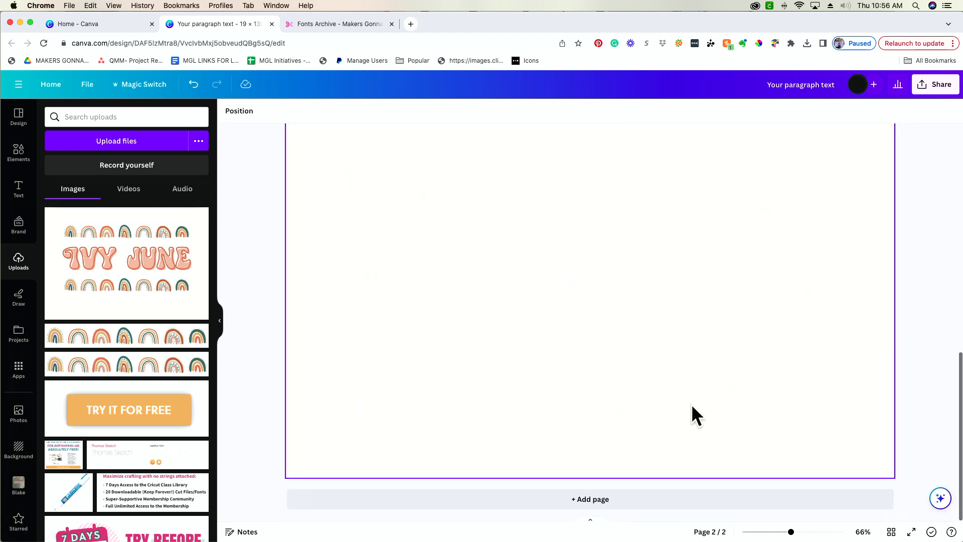
drag(791, 532, 777, 531)
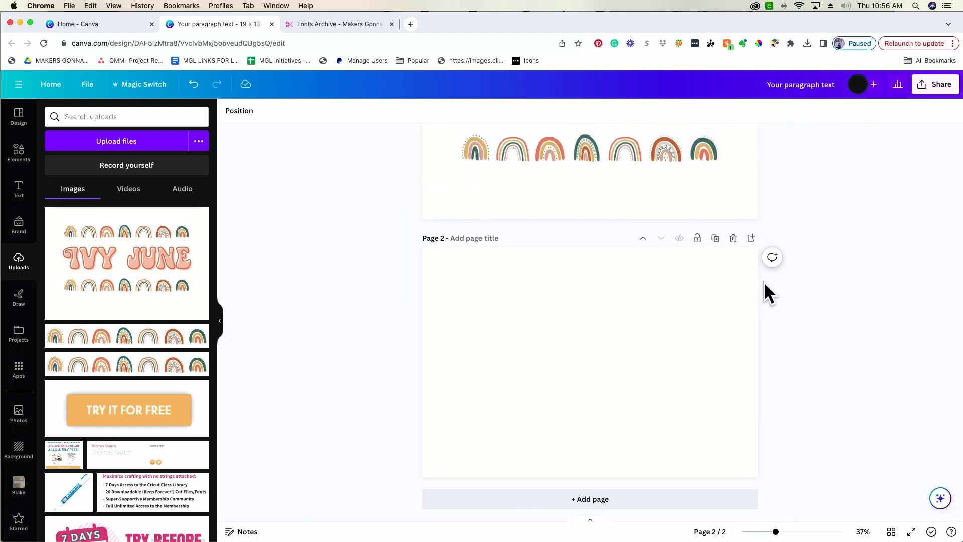
click(740, 229)
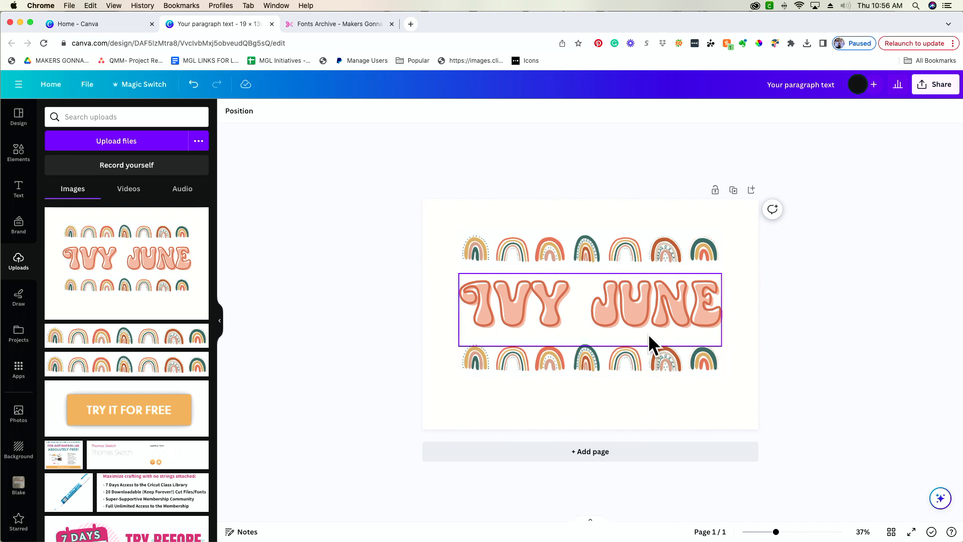
click(666, 397)
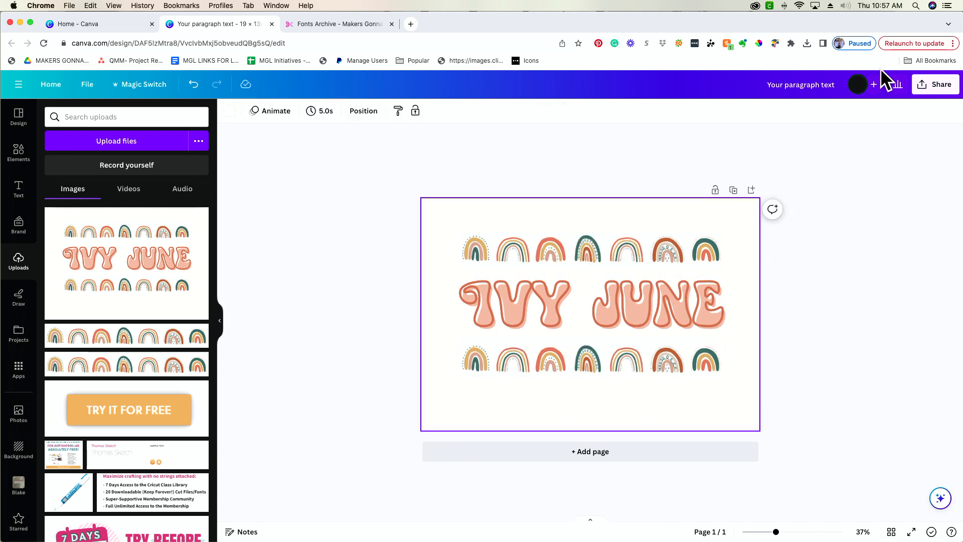
Download the design as a PNG and open 'Your paragraph text (1).png' in Preview.
click(937, 84)
click(818, 339)
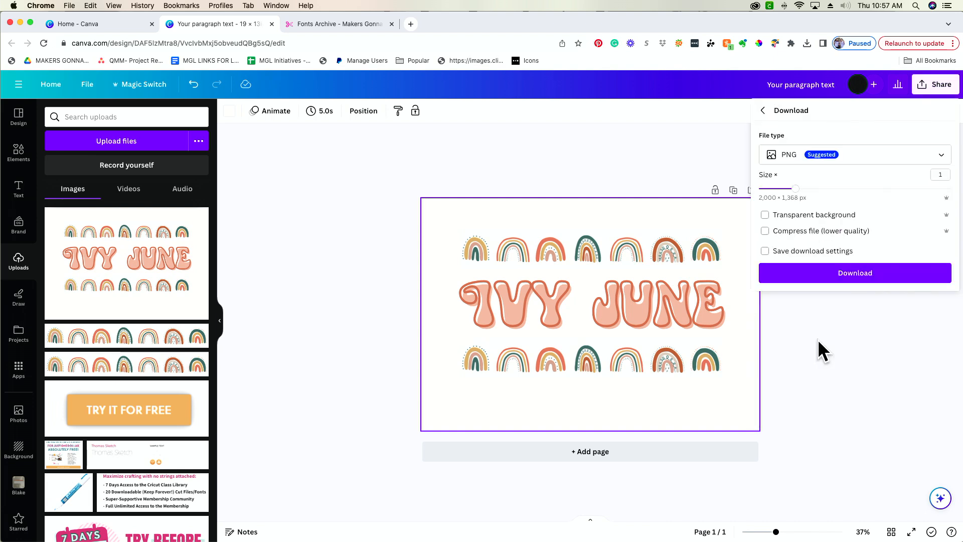
click(841, 274)
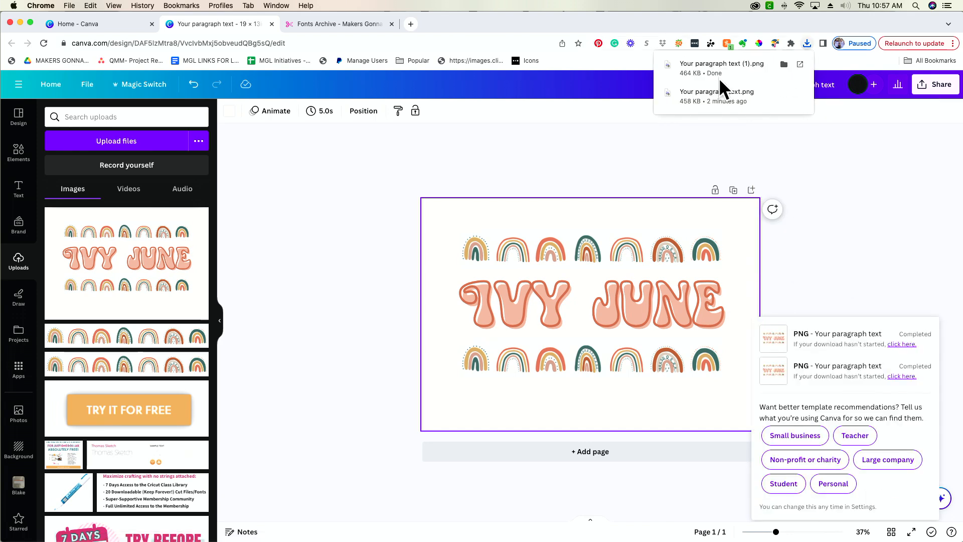
click(730, 65)
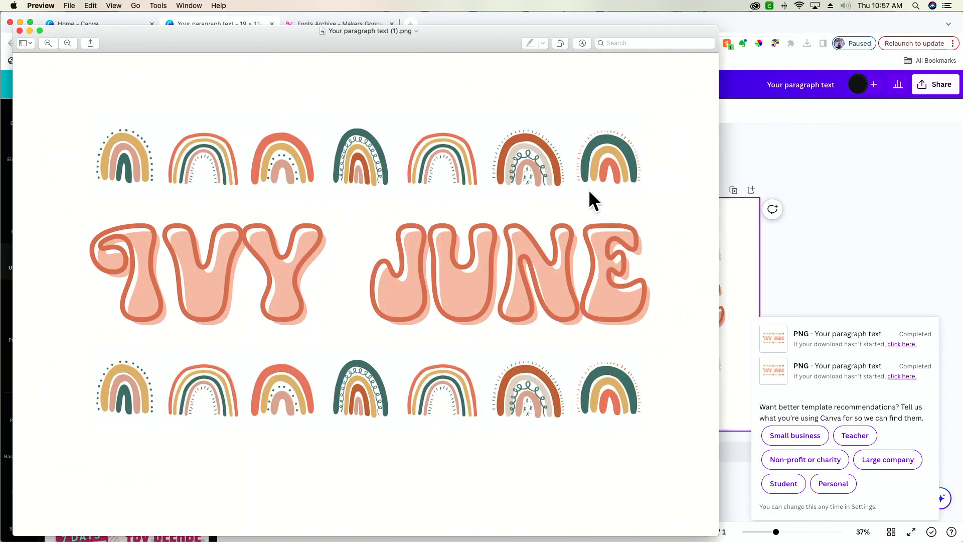
Set printing to the EPSON ET-8550 Series with Mirror Image unchecked in Print Settings.
key(super+p)
click(471, 68)
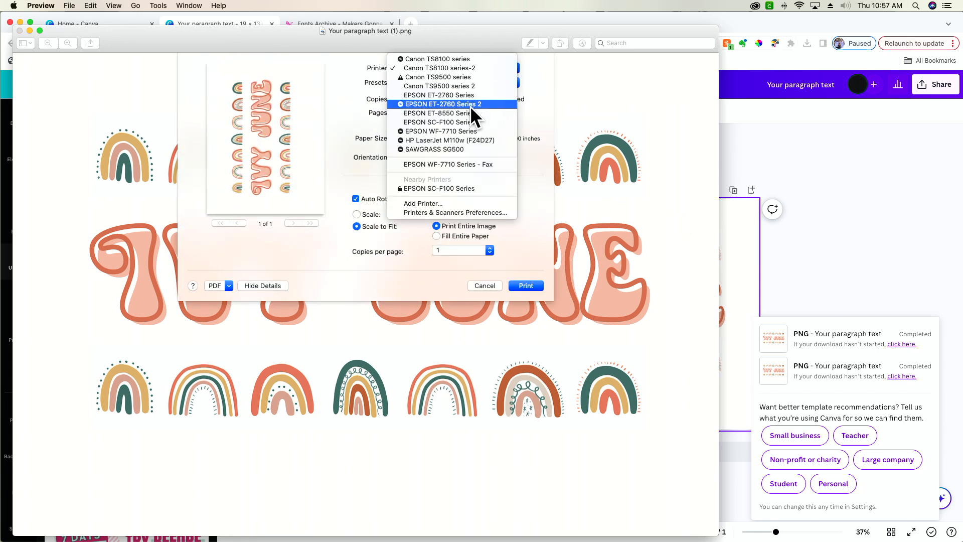
click(477, 112)
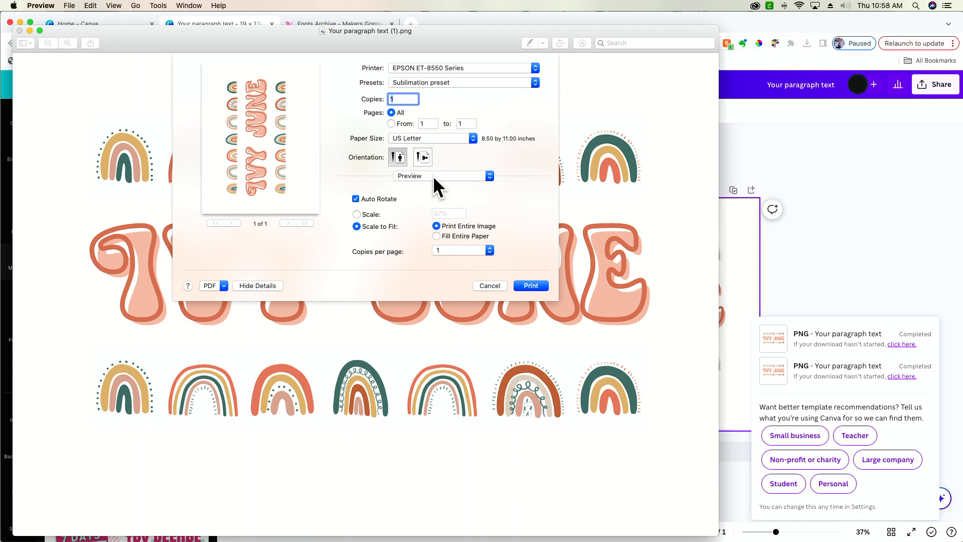
click(433, 176)
click(438, 232)
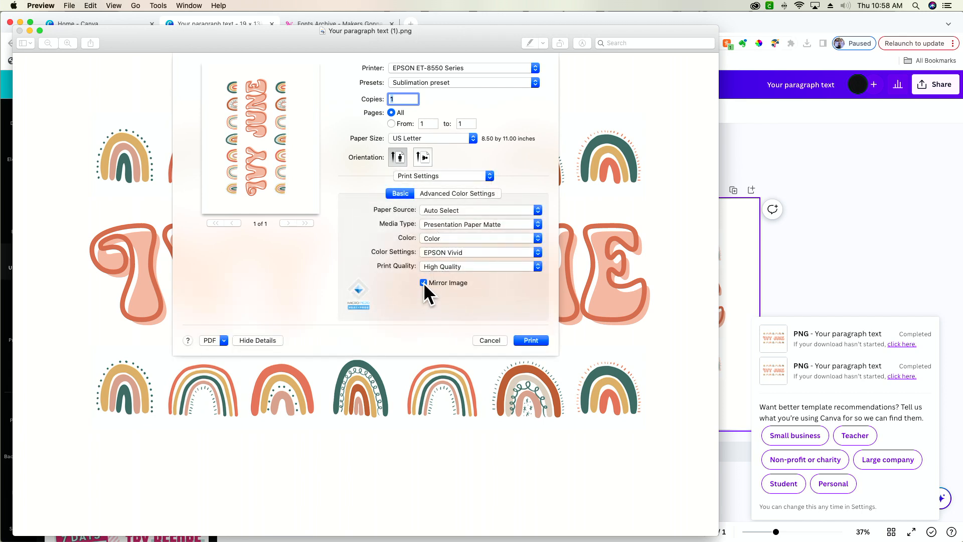
click(423, 282)
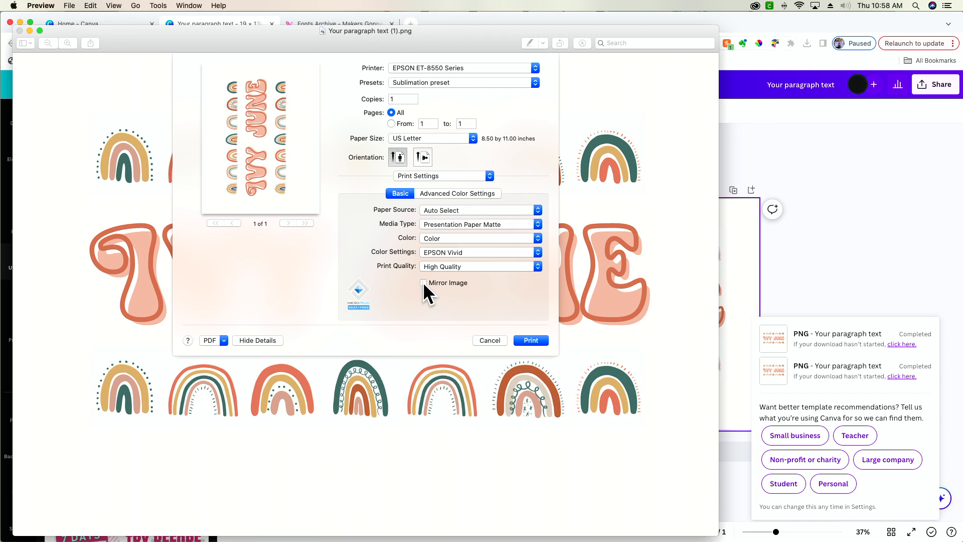